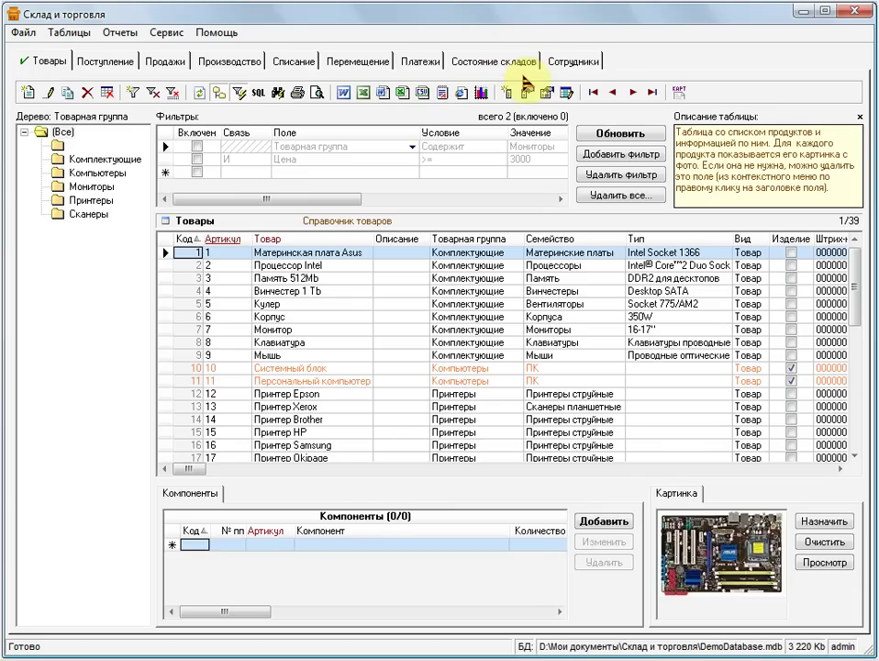
View the Поступление goods receipts table and the Поставщики supplier list, closing the supplier list when done
click(103, 61)
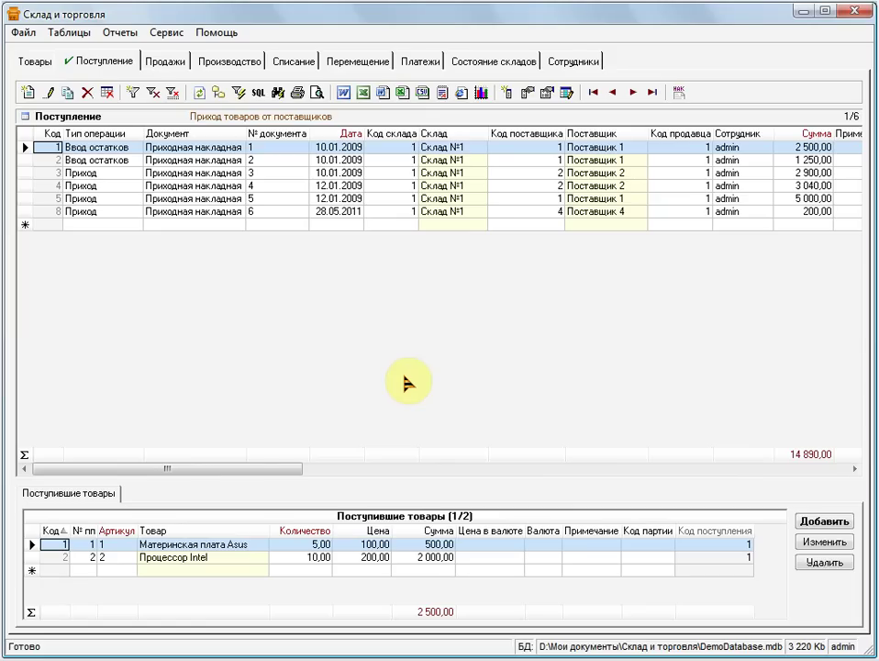
click(74, 34)
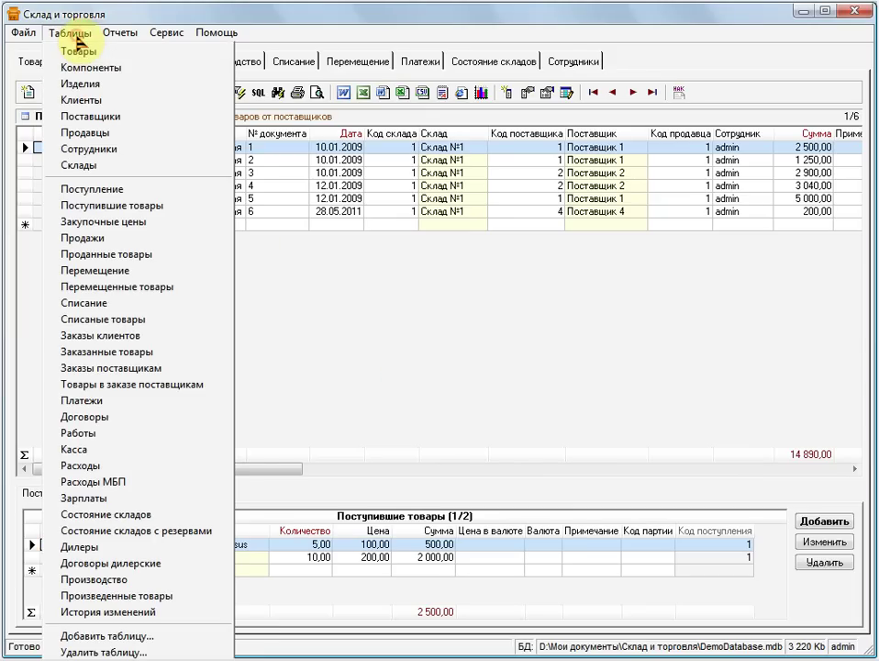
click(136, 120)
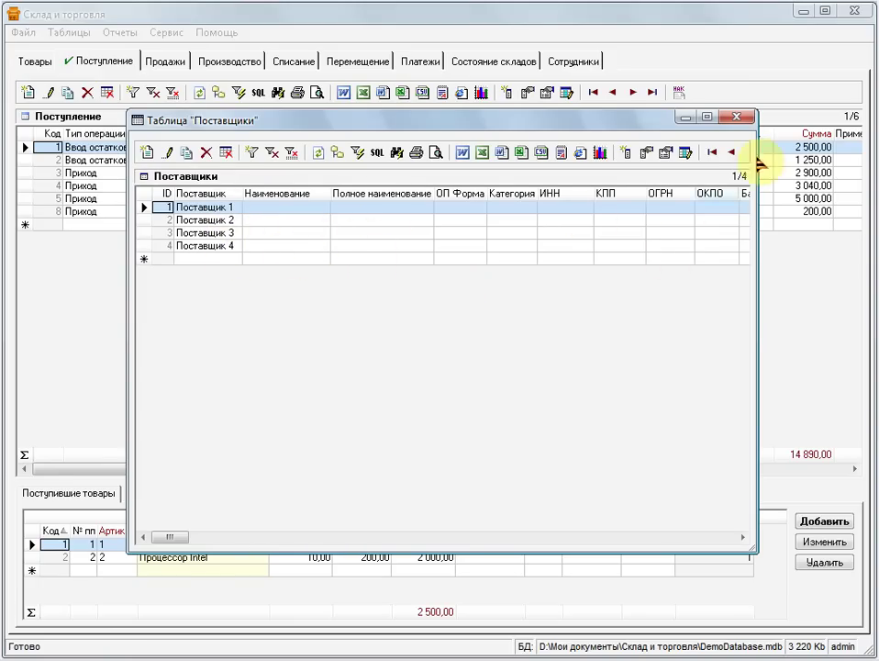
click(733, 119)
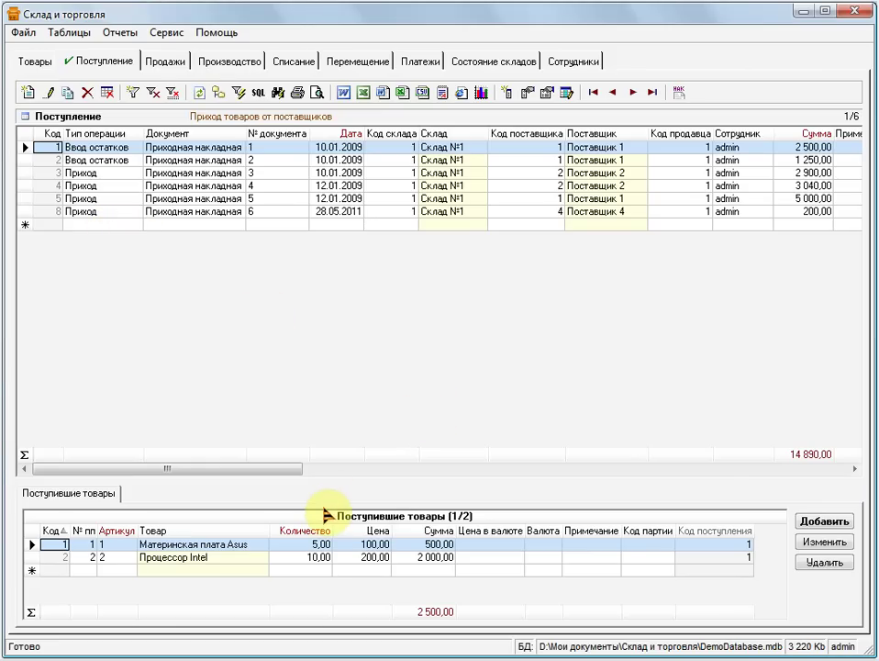
Generate the Приходная накладная for goods receipt 3 as an Excel document and inspect its print preview before closing it
click(51, 174)
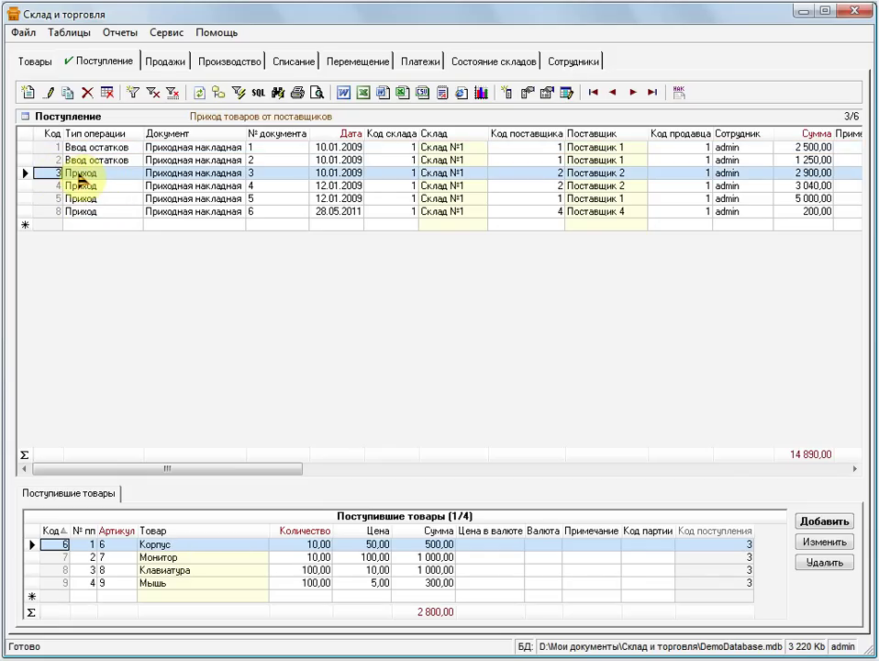
click(679, 93)
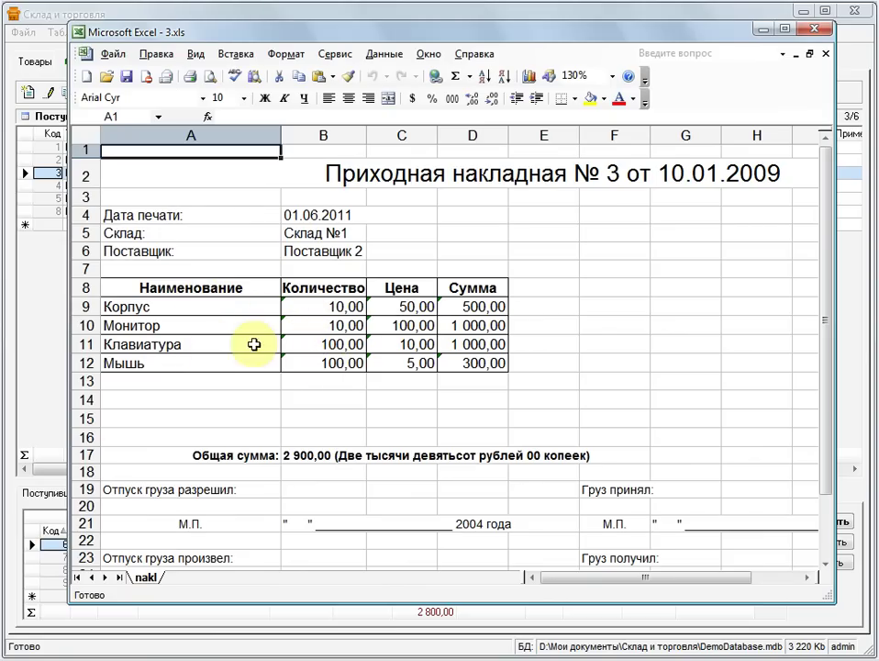
click(215, 77)
click(439, 149)
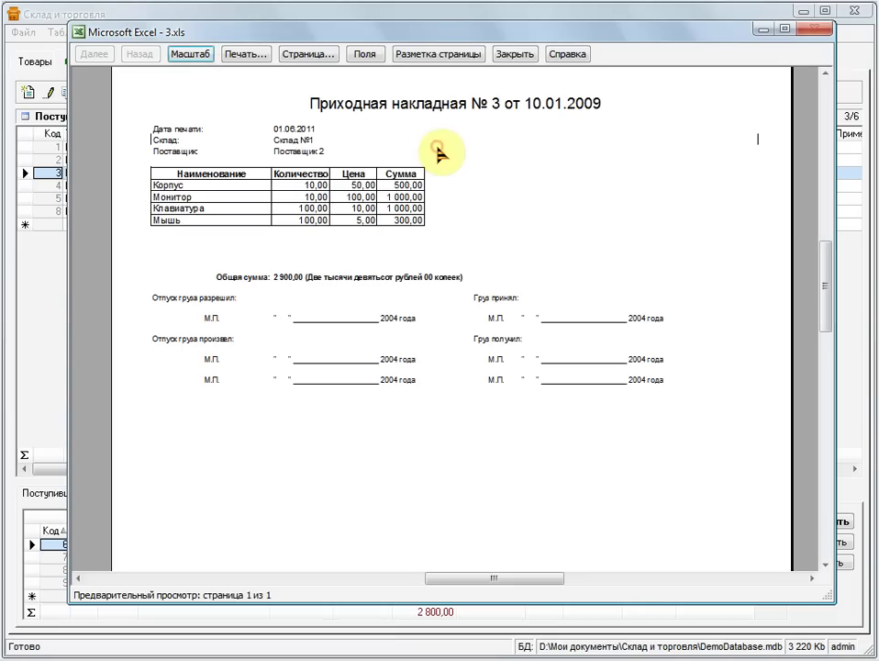
click(825, 240)
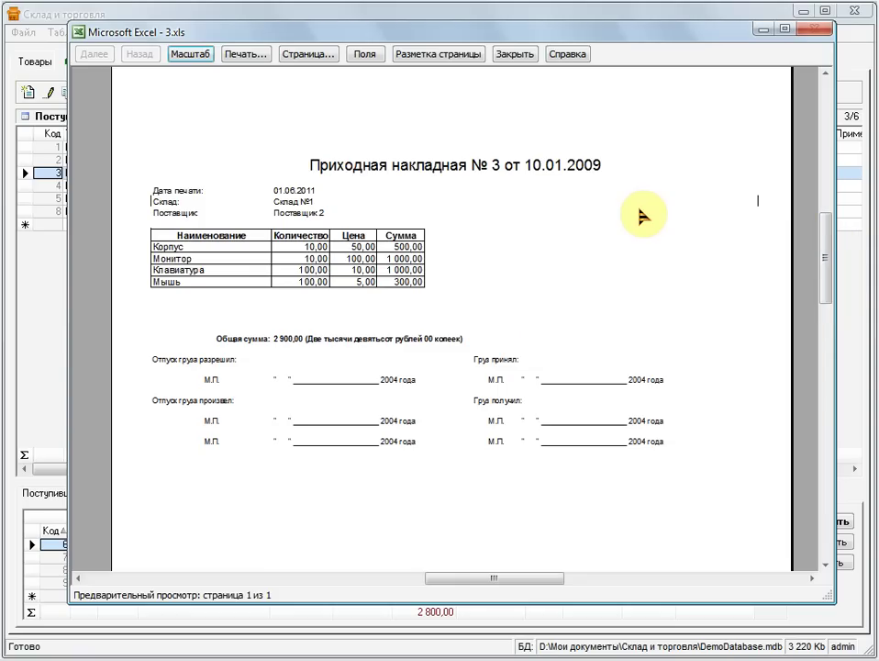
click(518, 57)
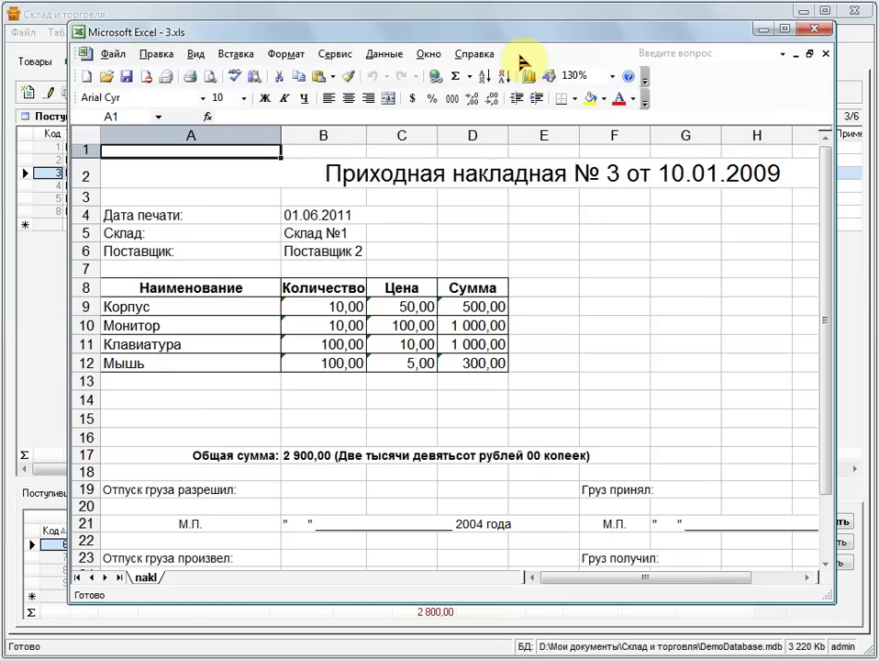
click(817, 28)
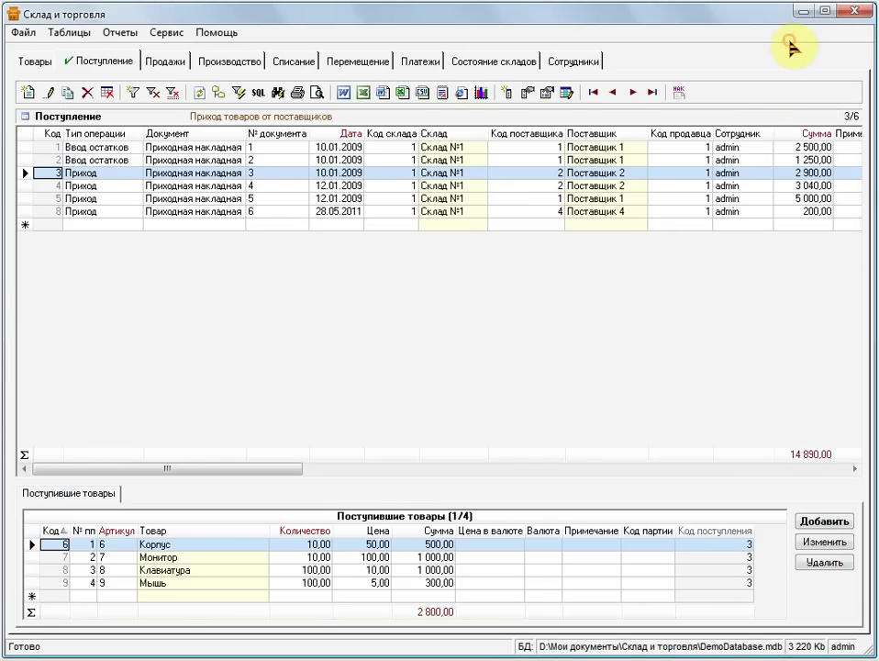
Generate the Расходная накладная for sale 5 in the Продажи table and inspect its print preview before closing it
click(175, 63)
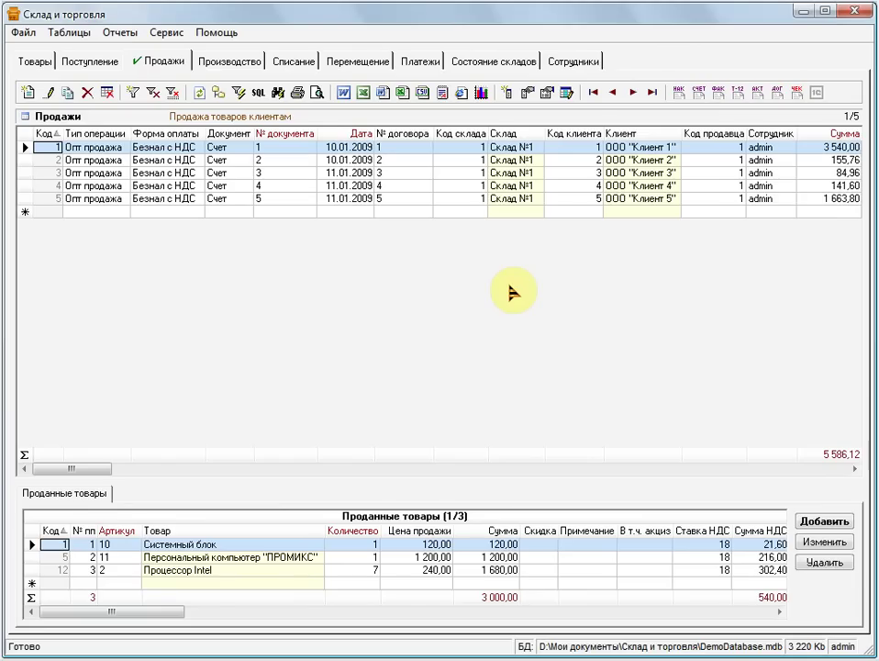
click(46, 200)
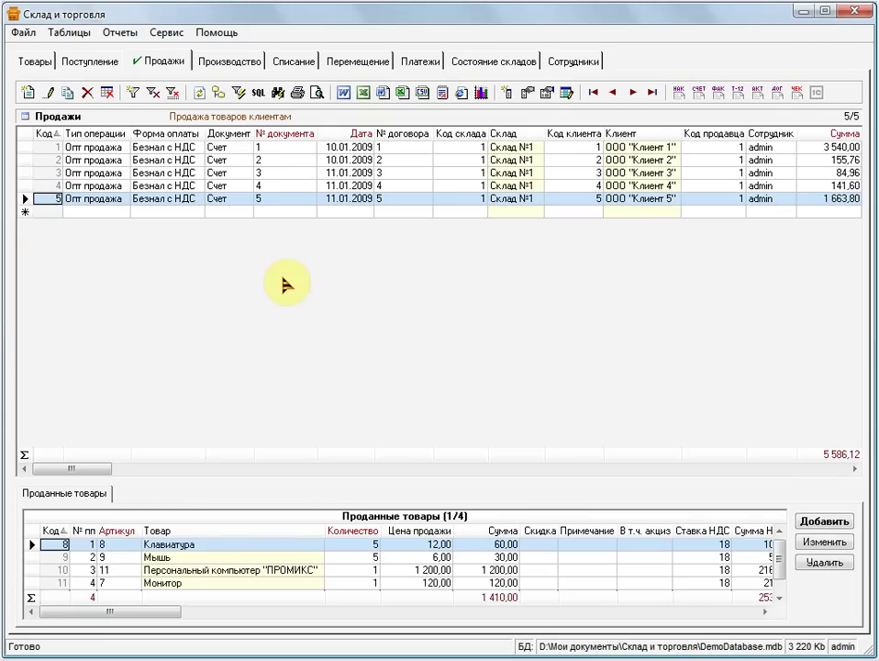
click(679, 93)
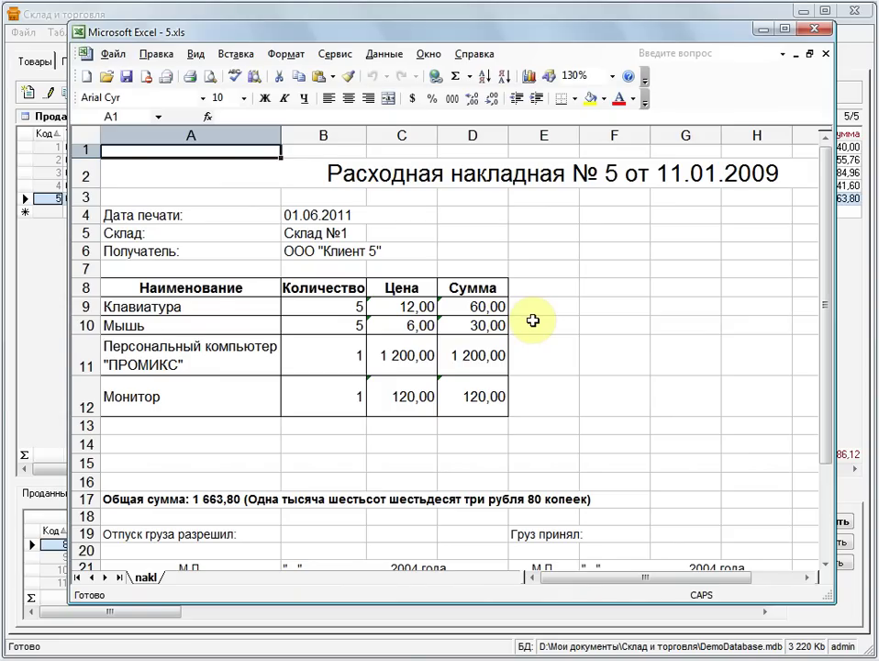
click(210, 80)
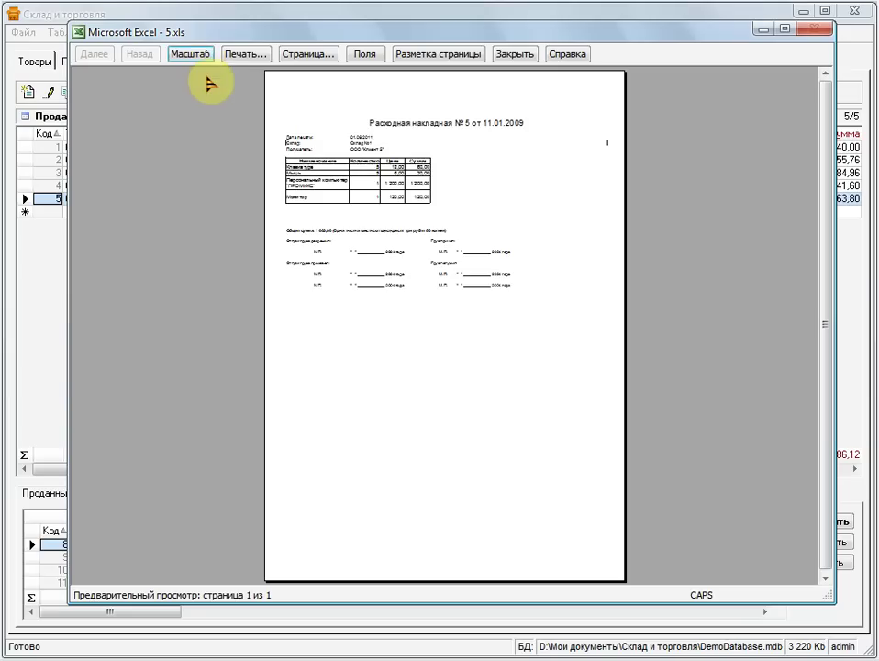
click(366, 171)
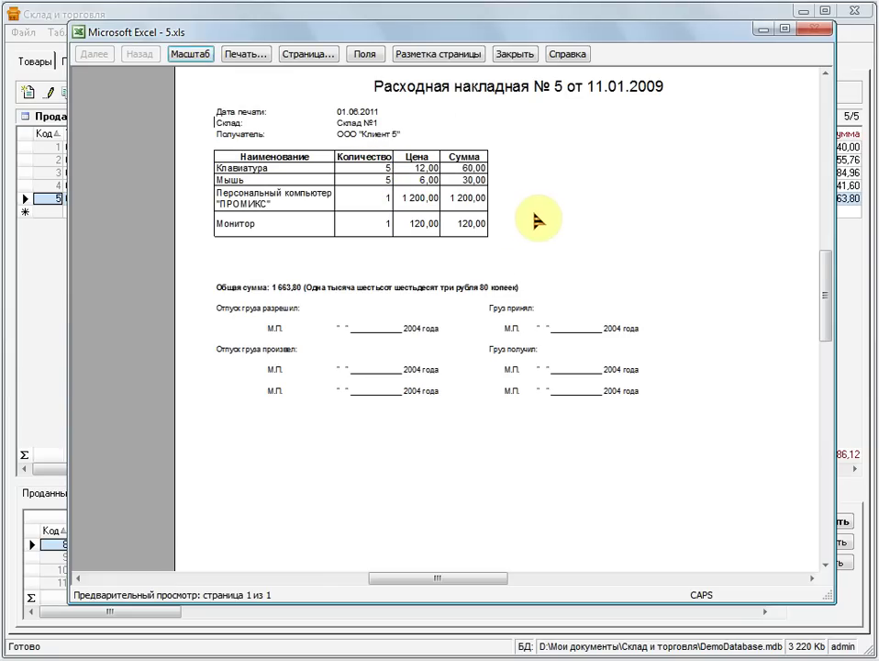
click(516, 54)
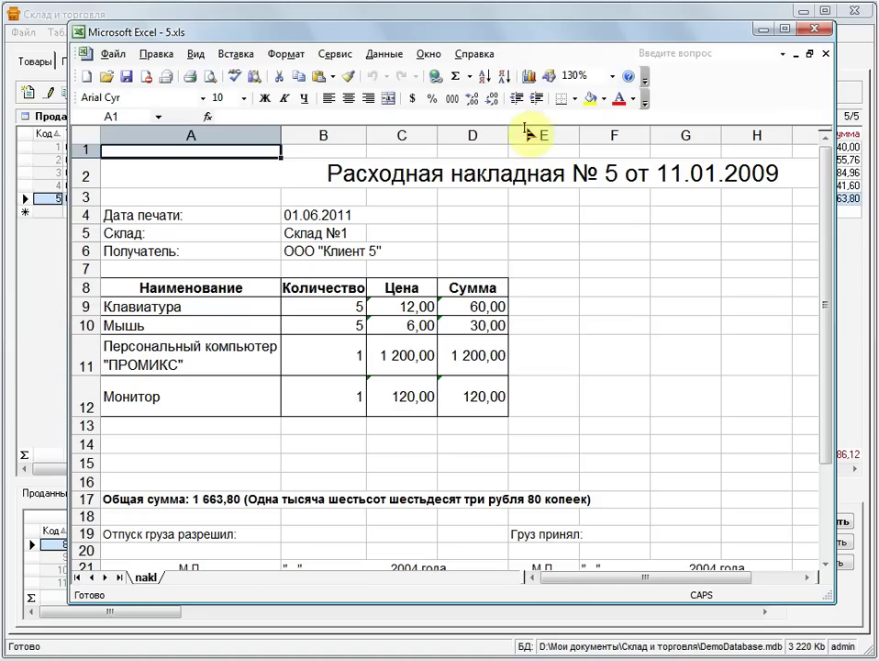
click(823, 29)
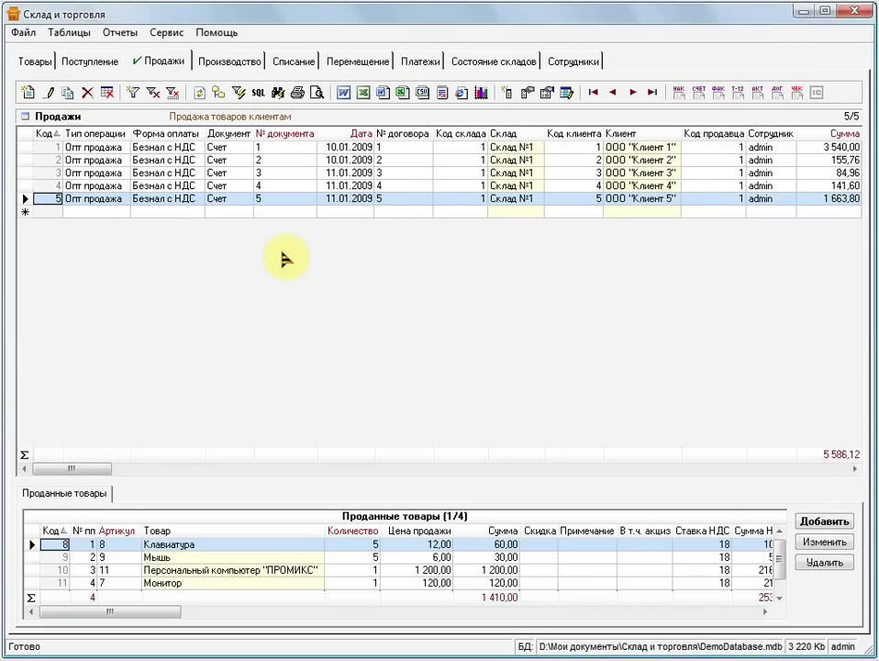
Generate the Счет payment invoice for sale 5 in Excel and inspect its print preview before closing it
click(698, 101)
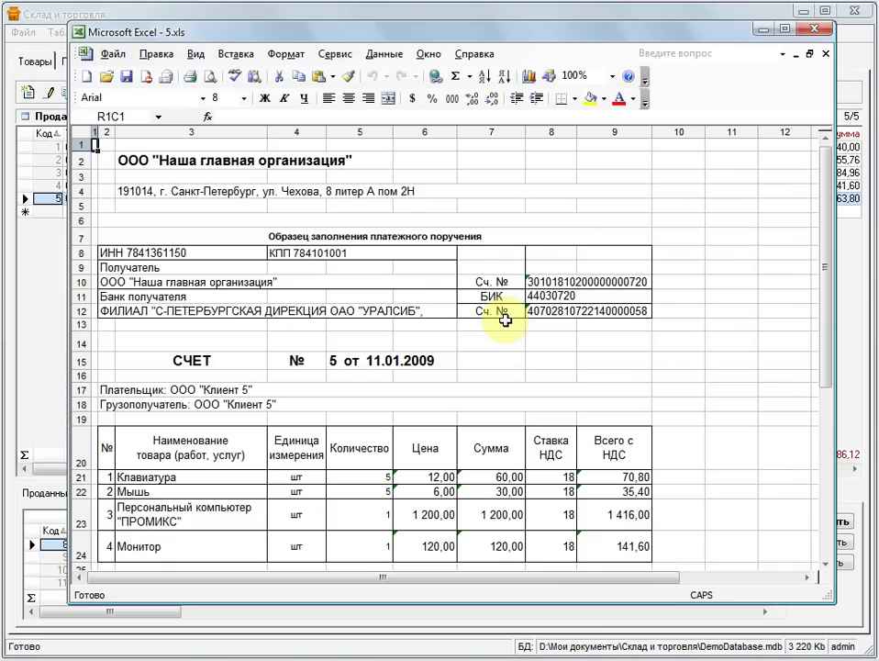
click(210, 77)
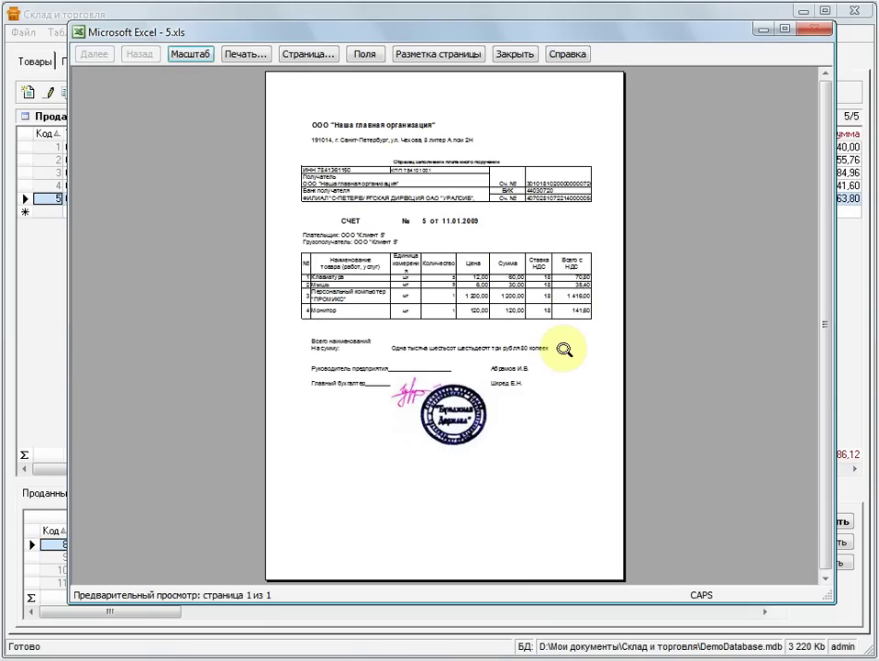
click(312, 200)
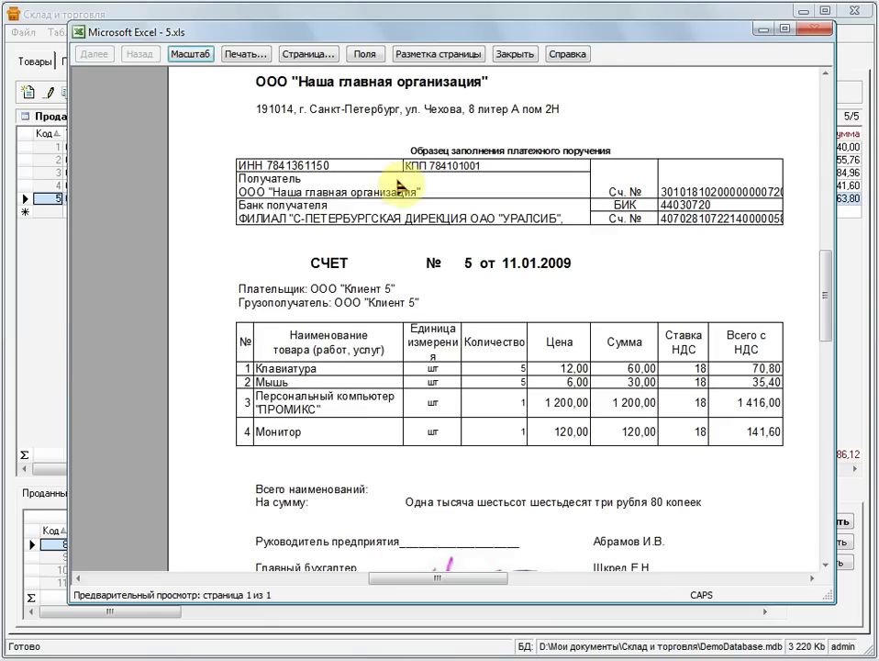
click(524, 54)
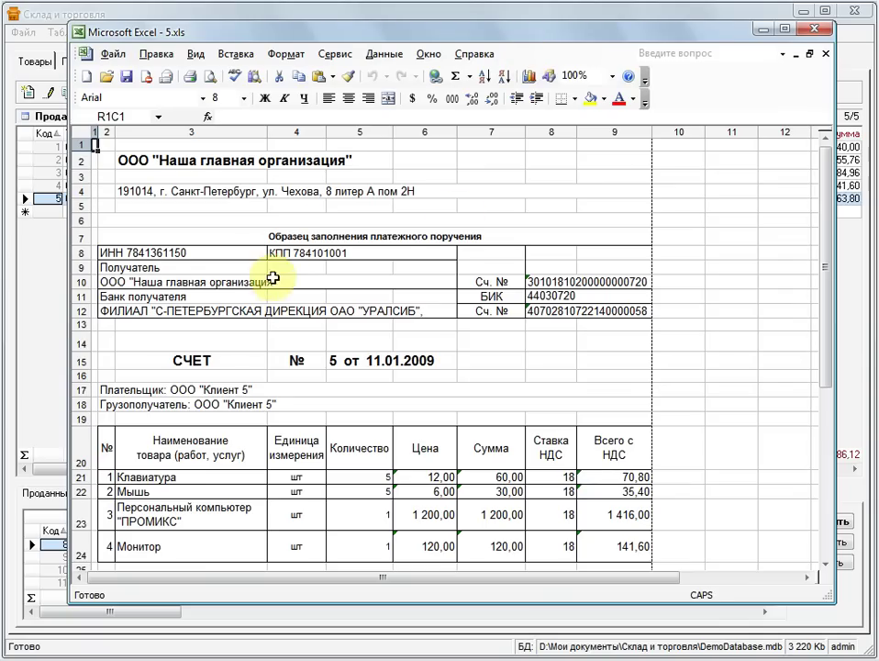
click(816, 31)
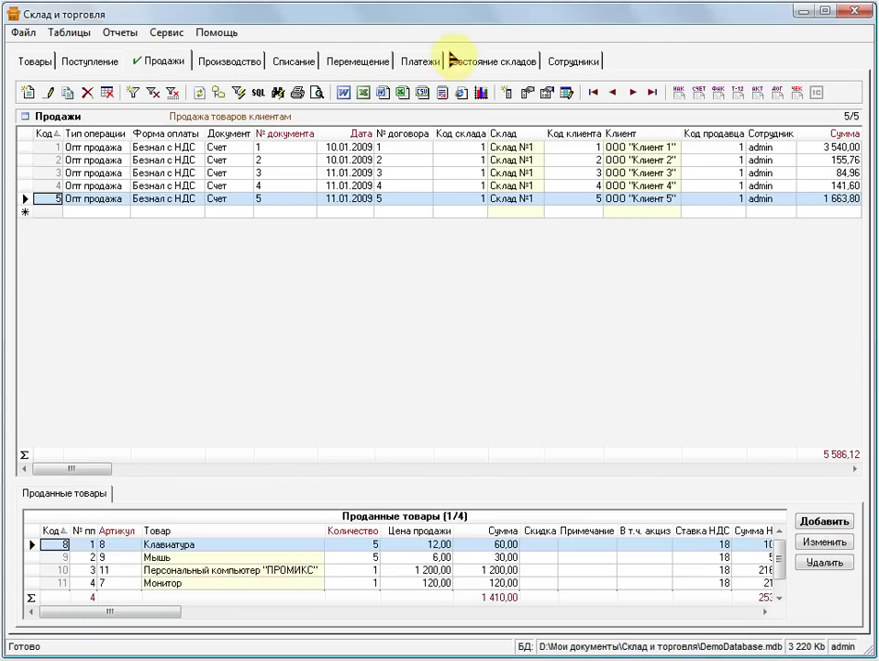
Review the organization's details in the global constants, including address, account, manager, accountant and ИНН, and leave without saving
click(166, 35)
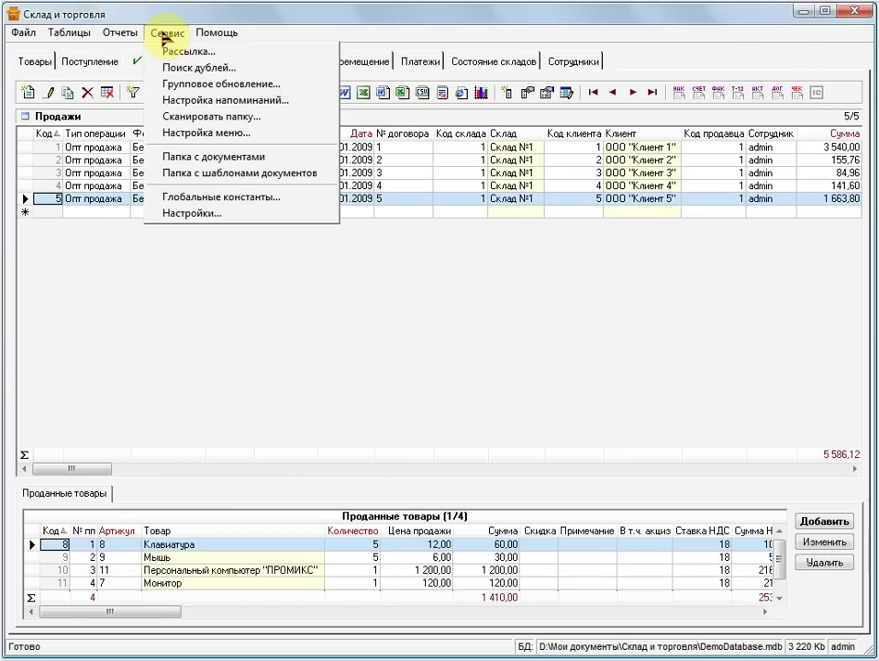
click(317, 198)
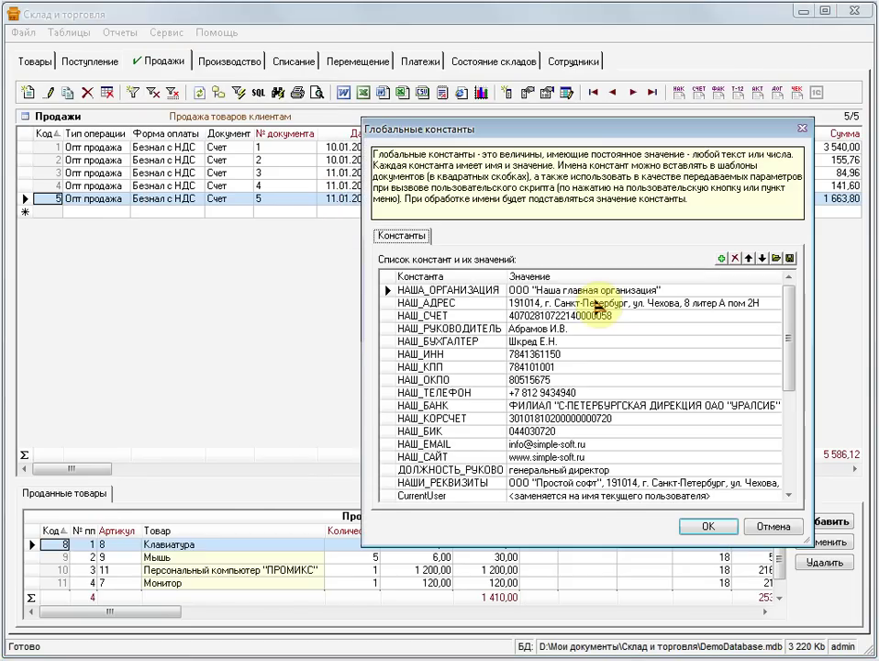
click(653, 303)
click(647, 316)
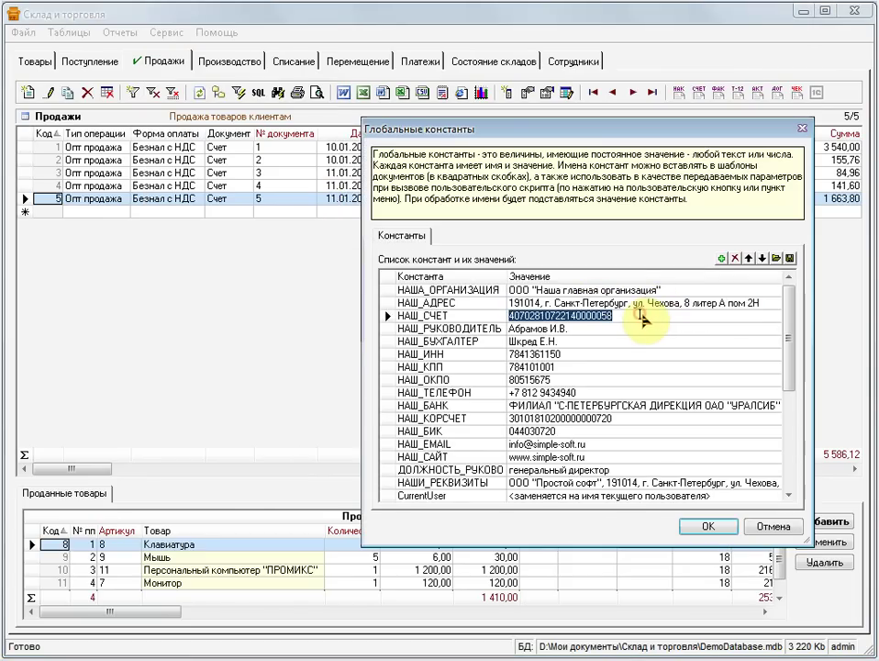
click(654, 290)
click(534, 341)
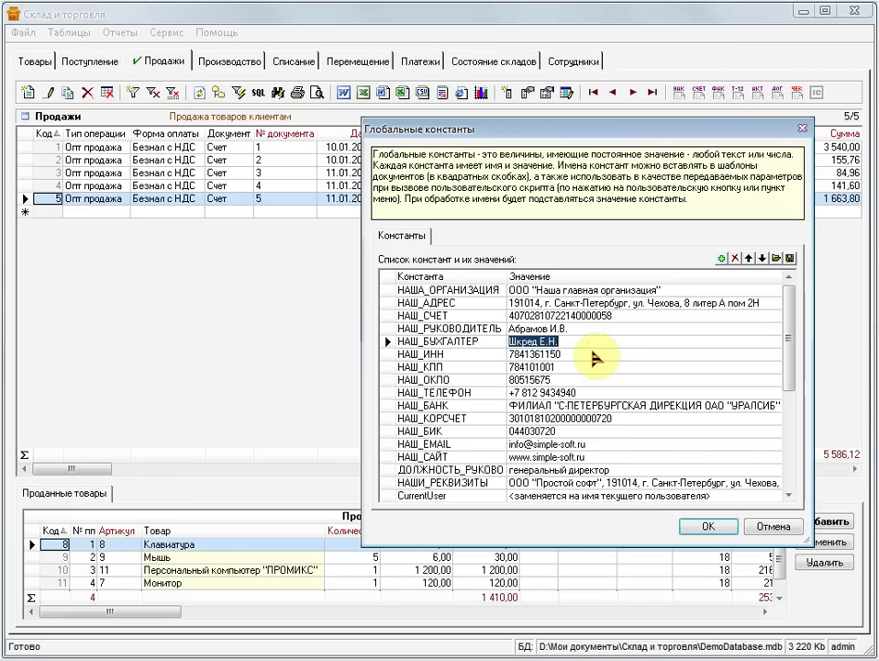
click(539, 353)
click(537, 329)
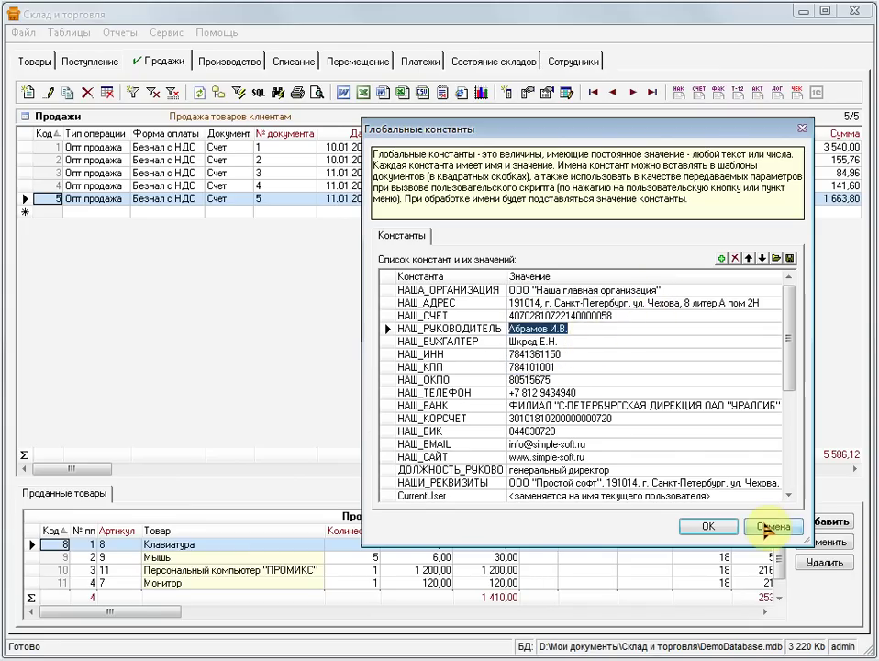
click(769, 530)
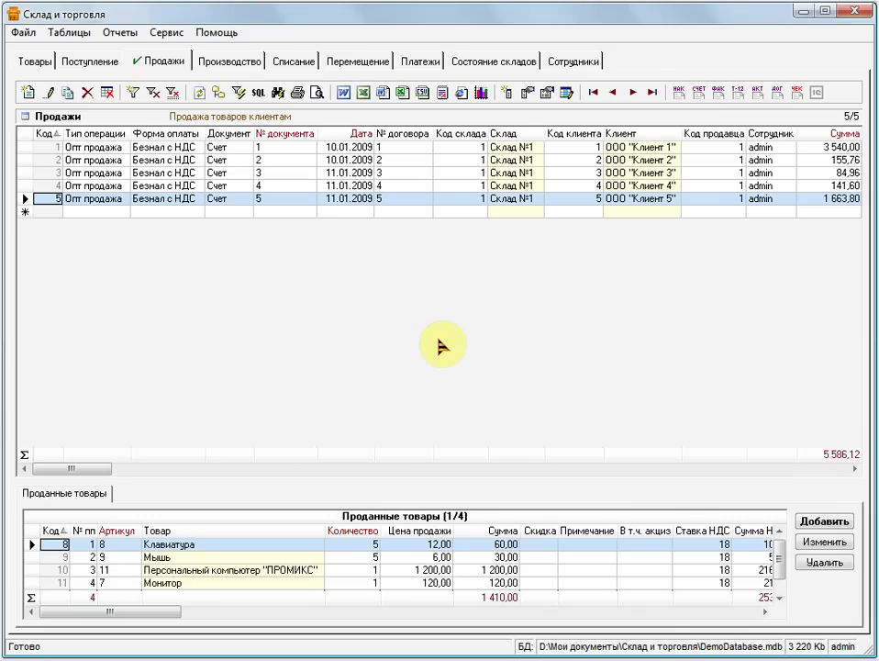
Look through the Производство, Списание, Поступление, Перемещение, Платежи, Состояние складов and Сотрудники tables
click(220, 60)
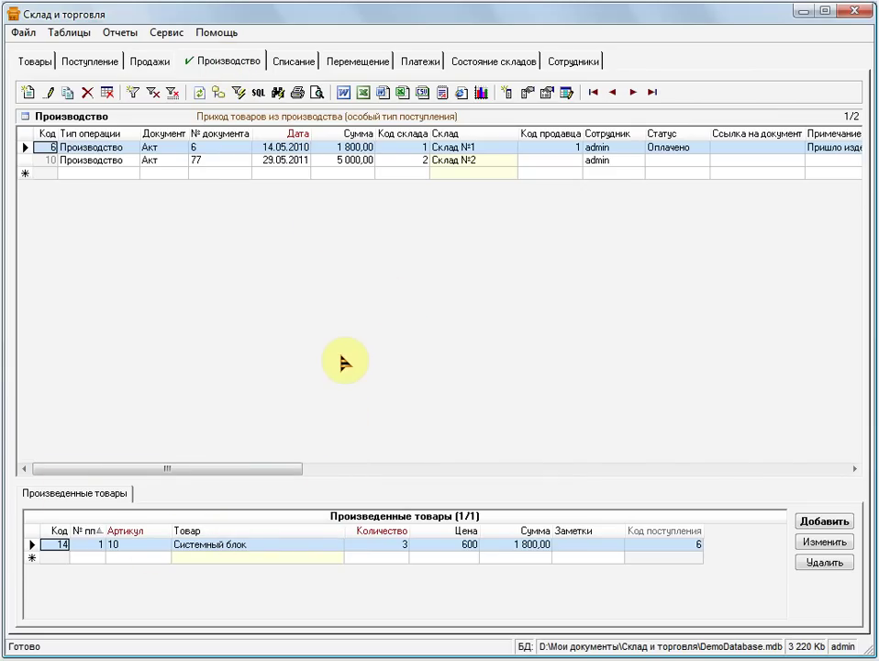
click(297, 61)
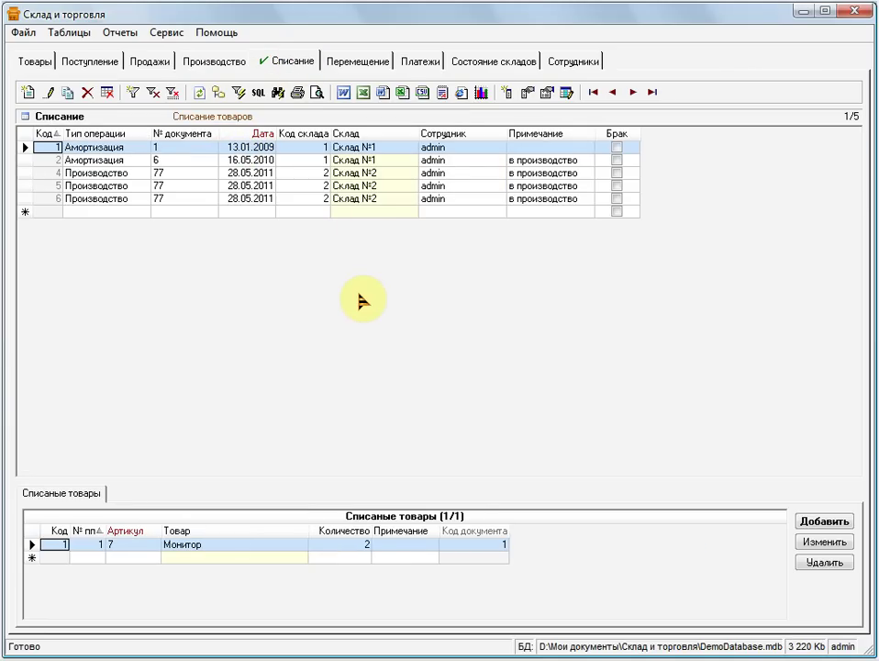
click(81, 62)
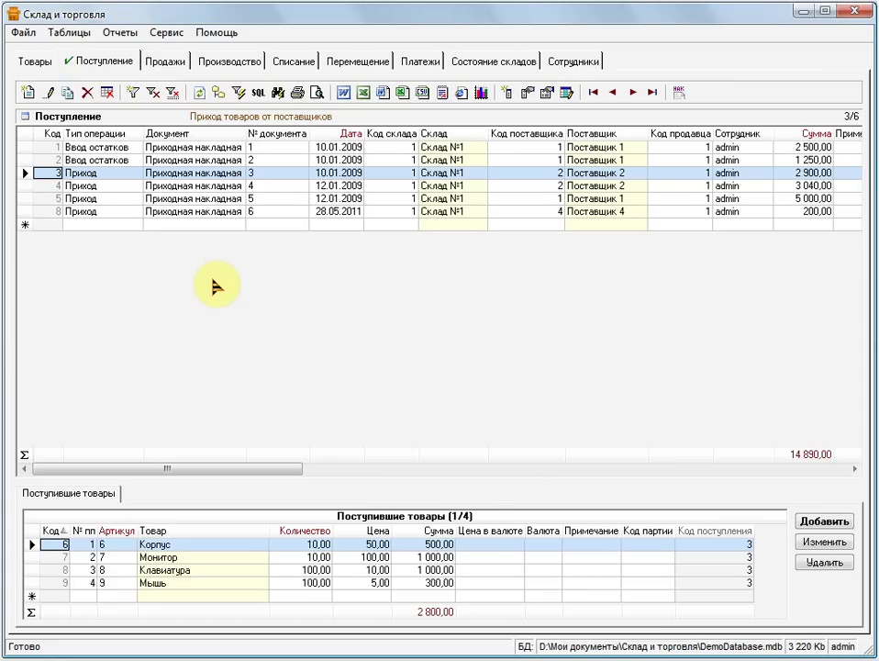
click(356, 64)
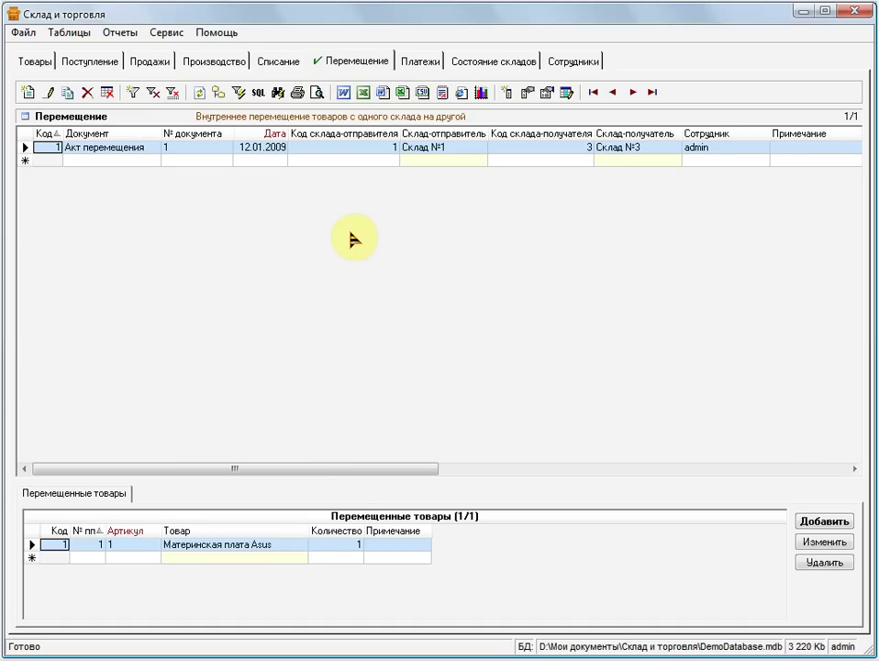
click(416, 62)
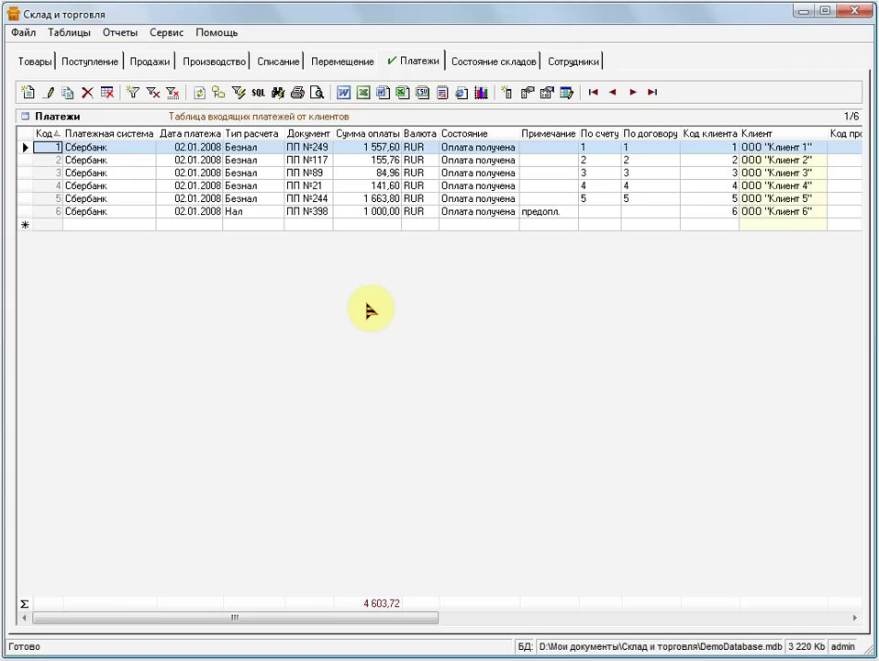
click(484, 65)
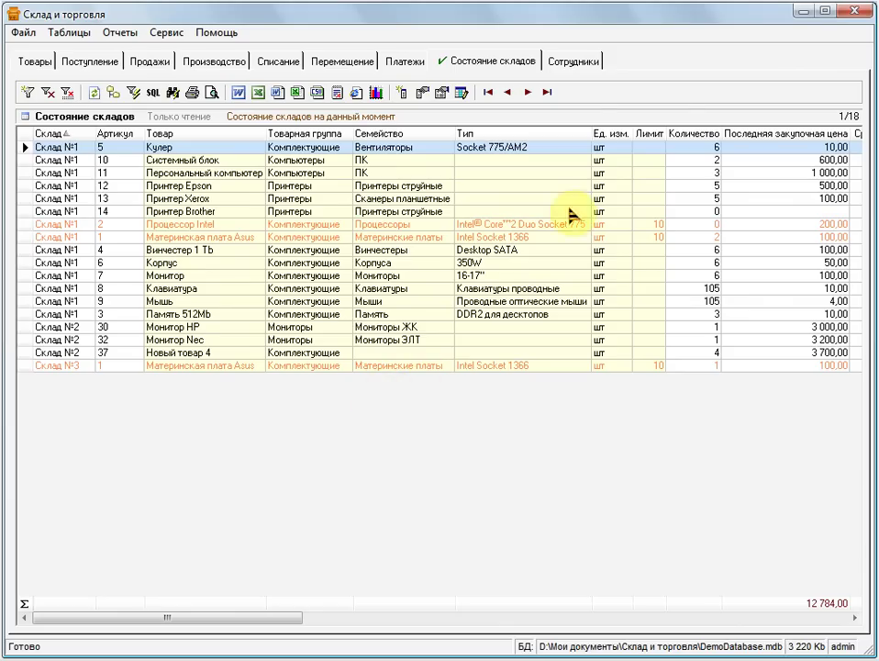
click(574, 61)
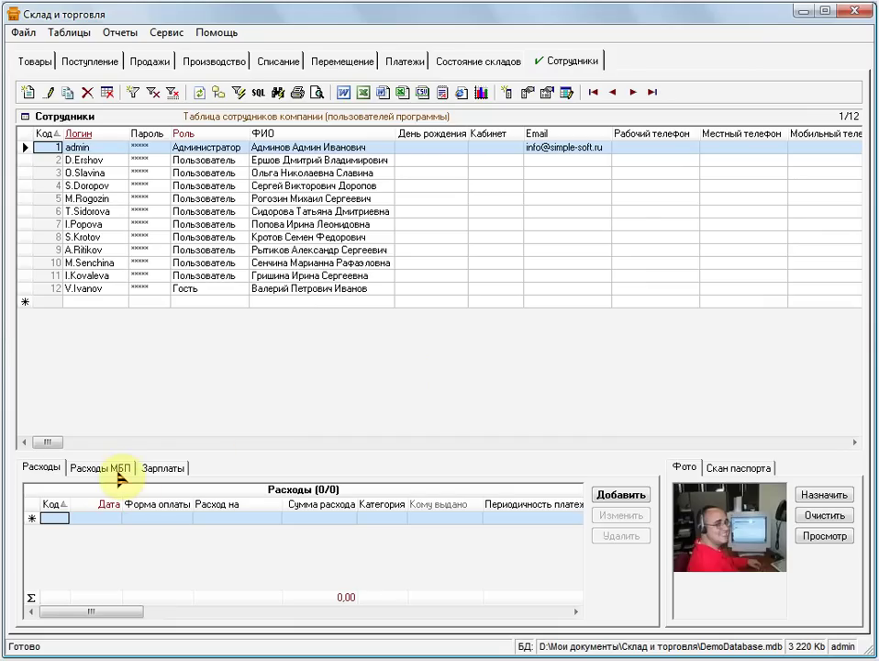
Examine the admin employee's Зарплаты subtable, passport scan and photo in the Сотрудники table
click(152, 470)
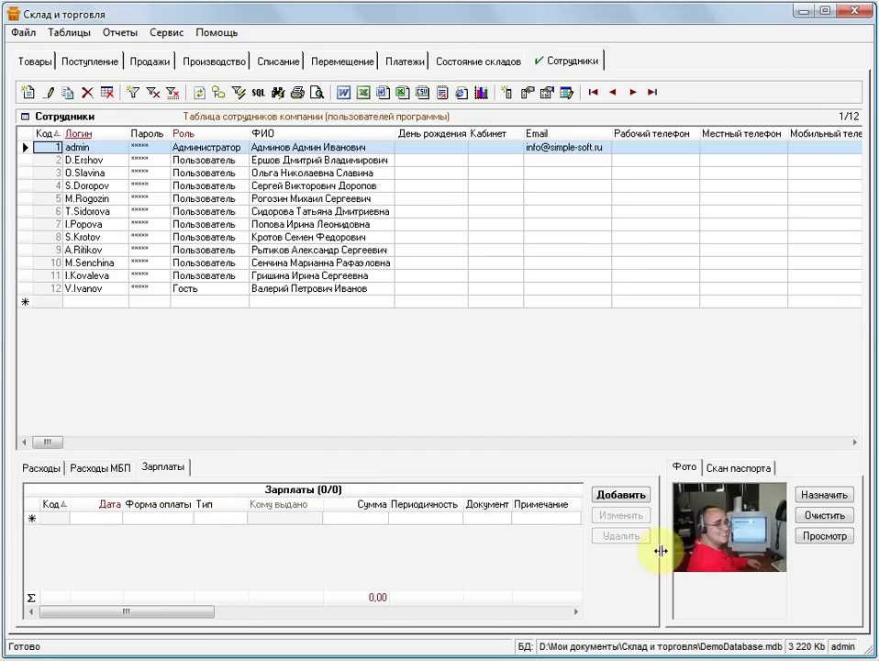
click(748, 467)
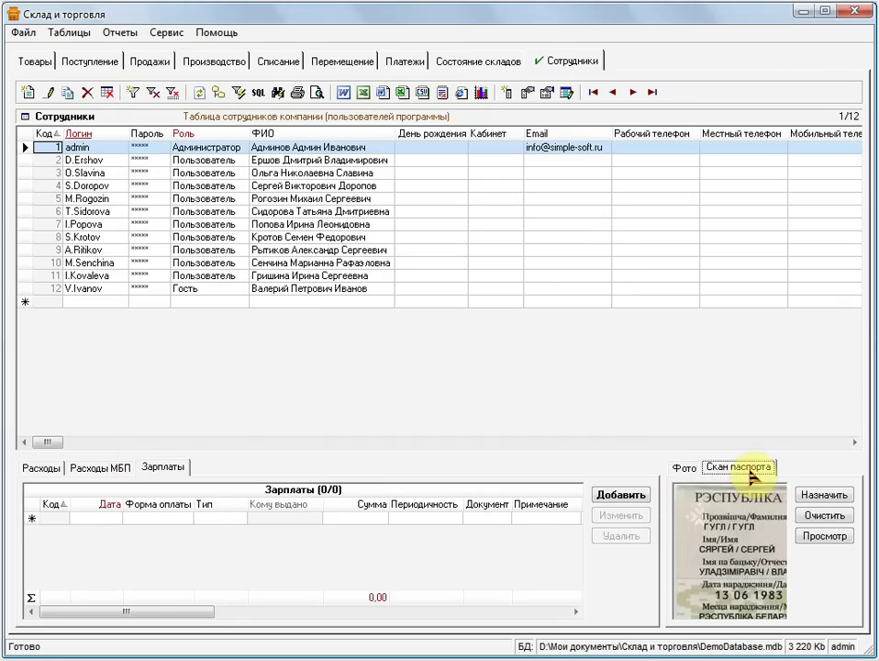
click(688, 468)
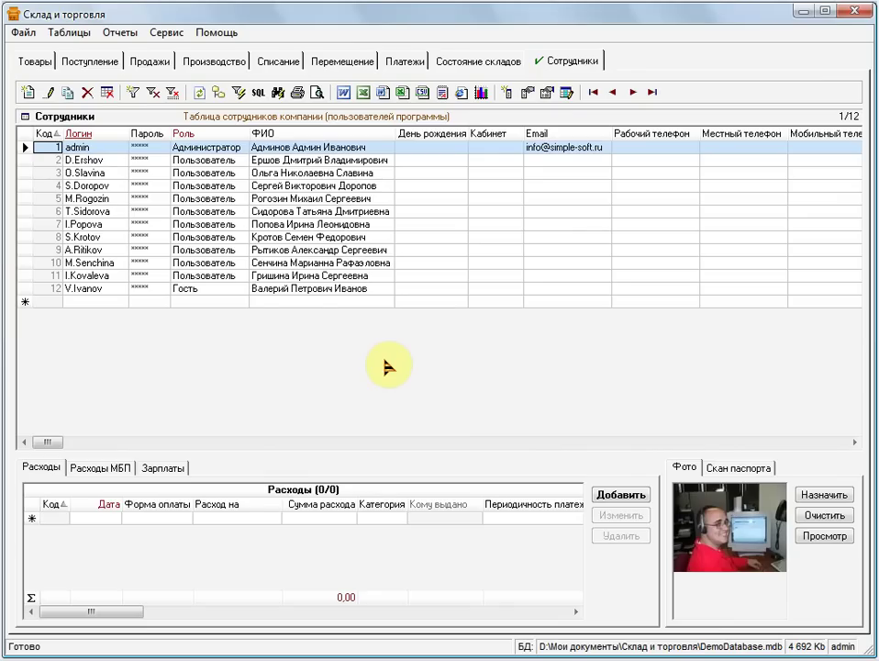
Add a new record to the Товары table with Артикул 123 and the product name Мышь Logitech
click(29, 62)
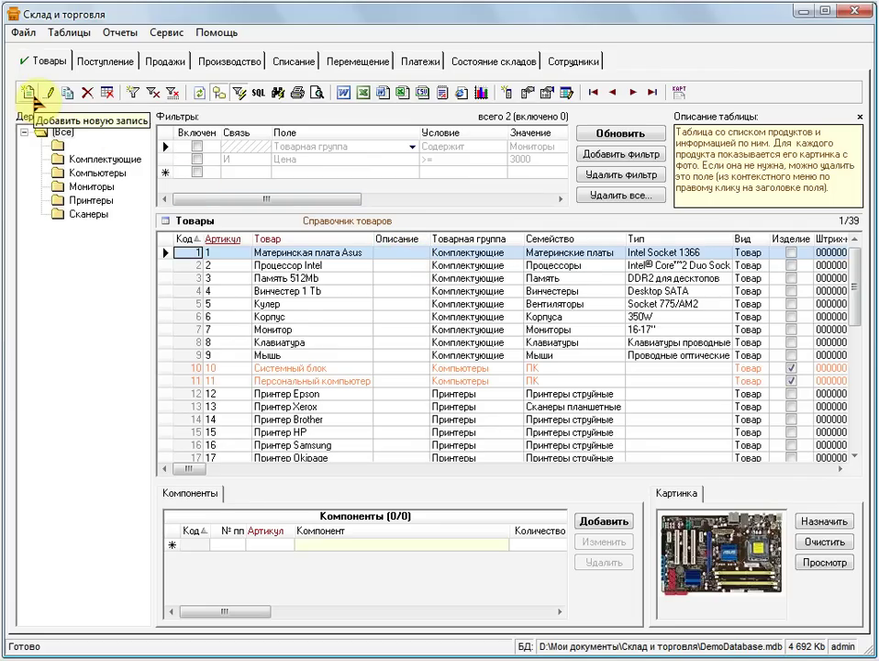
click(32, 97)
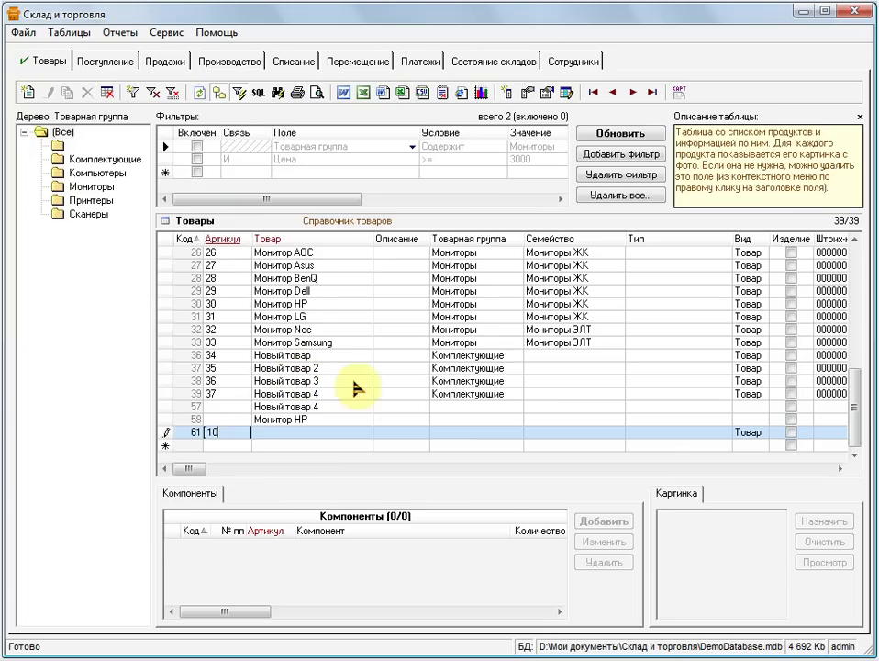
double_click(214, 432)
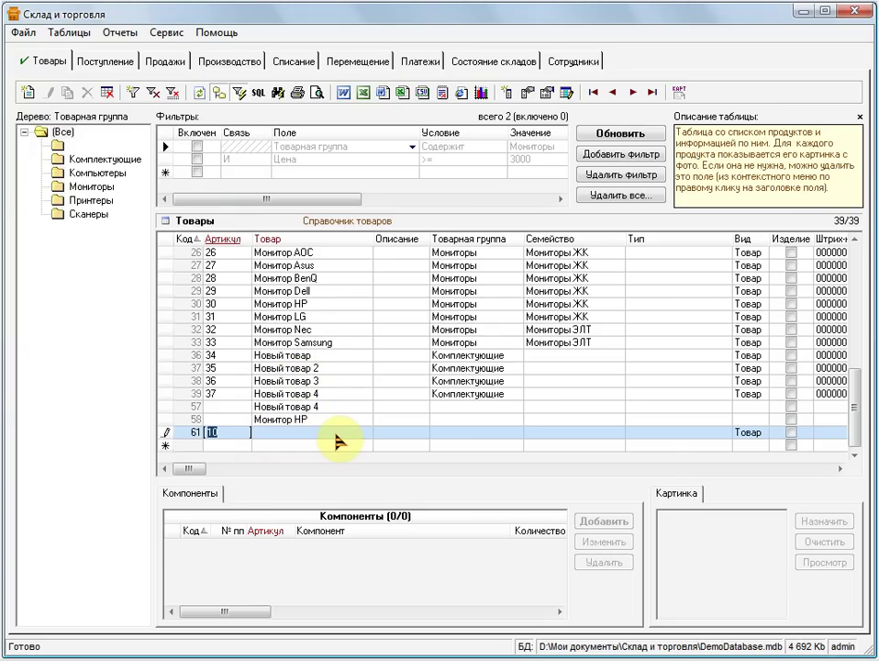
text(123)
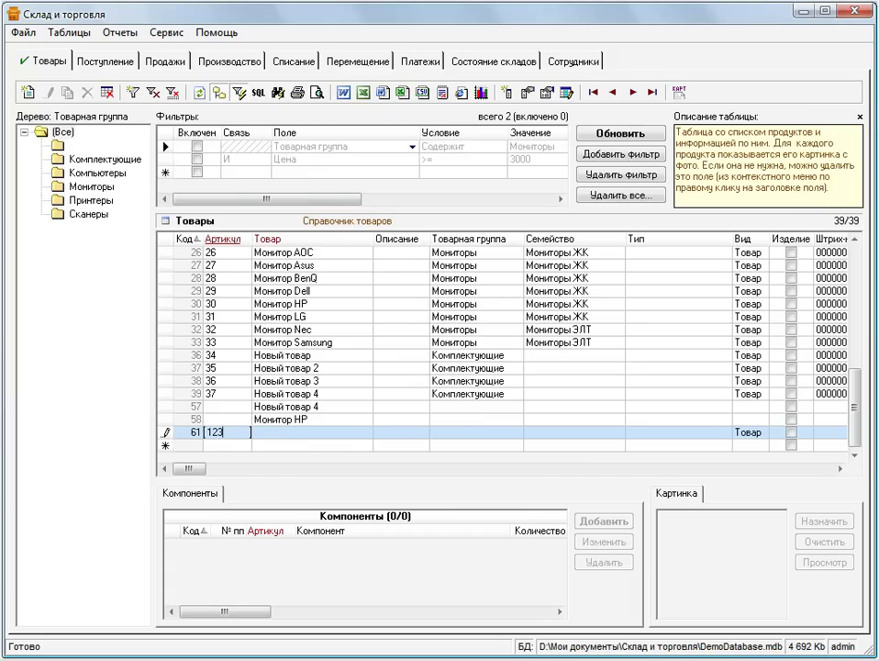
click(306, 438)
click(306, 439)
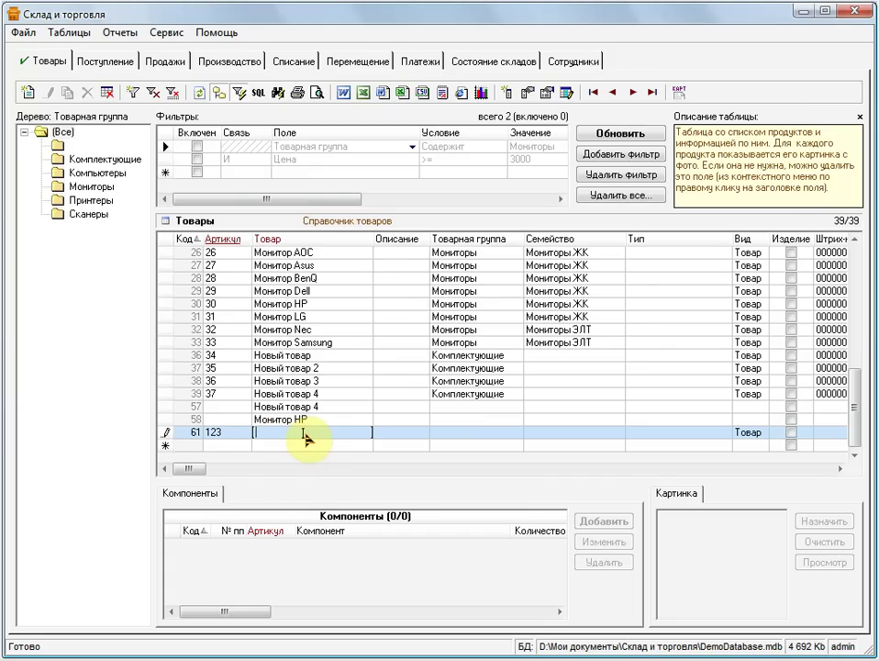
text(Мышь)
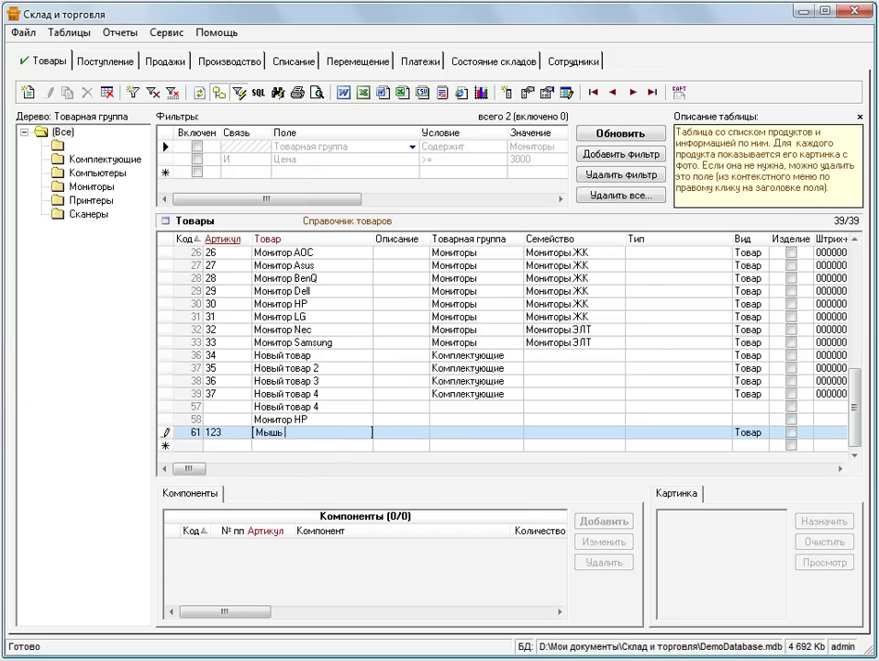
text( Logitech)
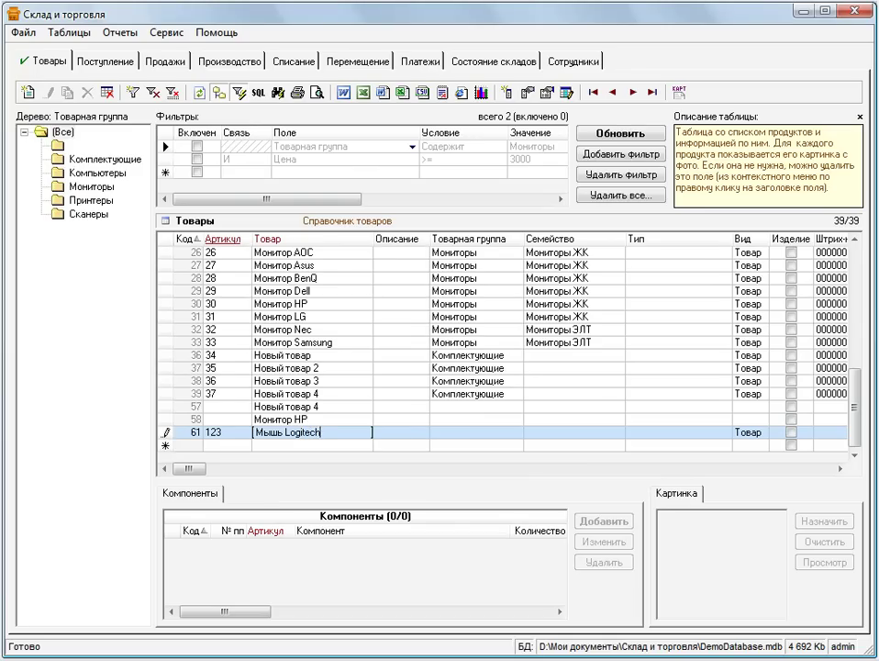
Set the new product's Товарная группа to Комплектующие and its Семейство to Мыши
click(452, 437)
click(515, 433)
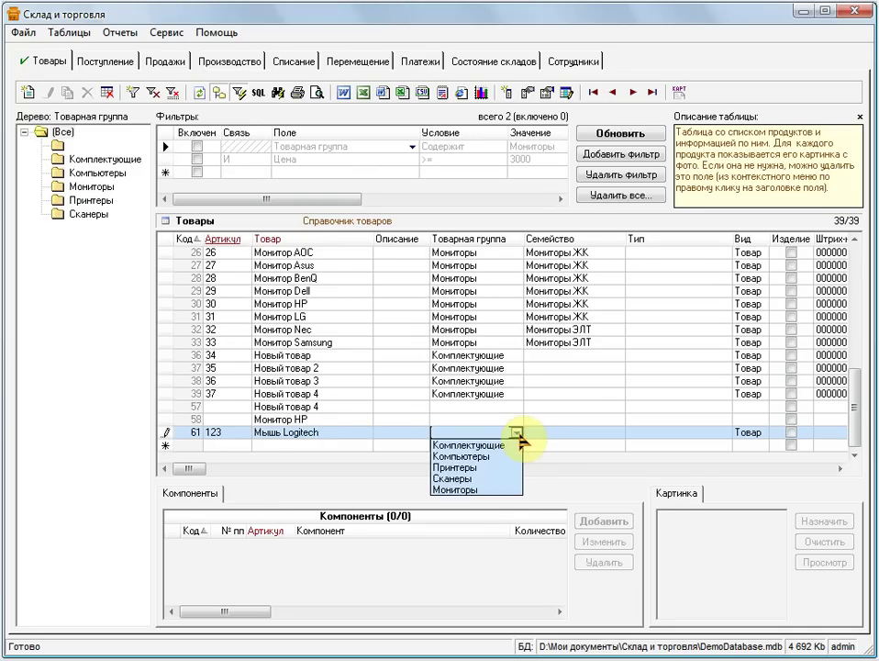
click(467, 446)
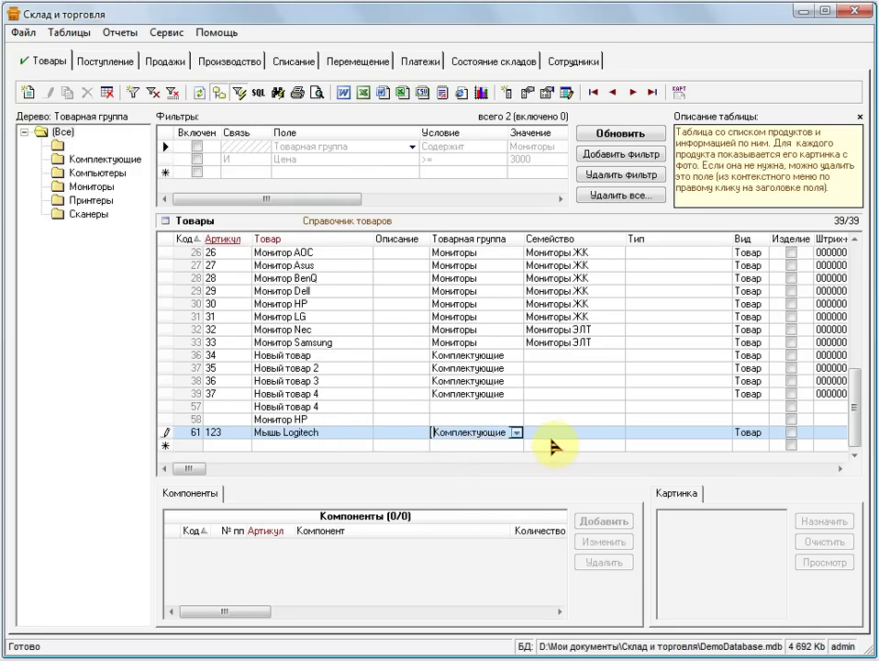
click(574, 441)
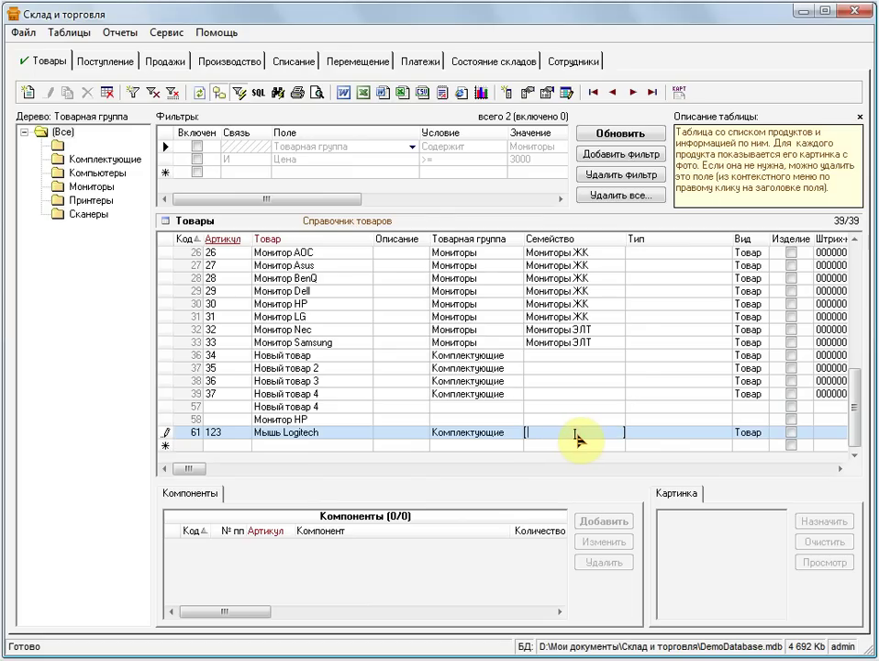
text(Мыши)
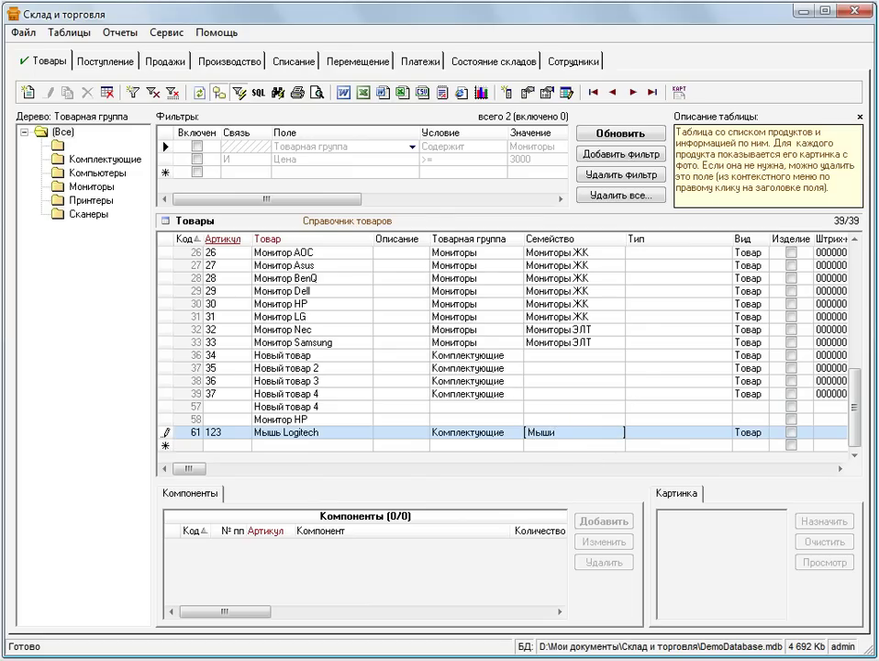
click(748, 432)
click(842, 469)
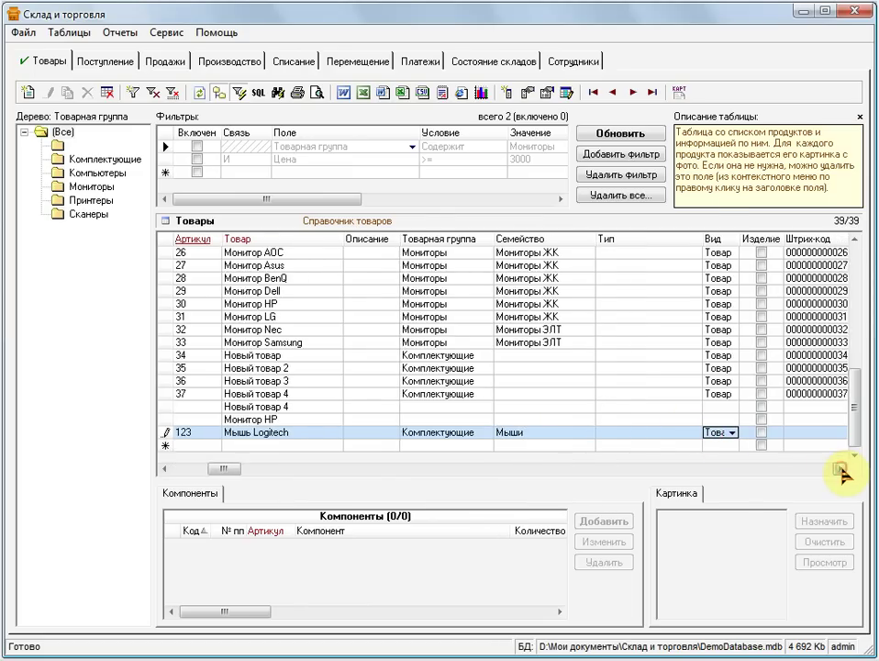
click(841, 469)
click(841, 469)
click(842, 469)
click(841, 469)
click(842, 469)
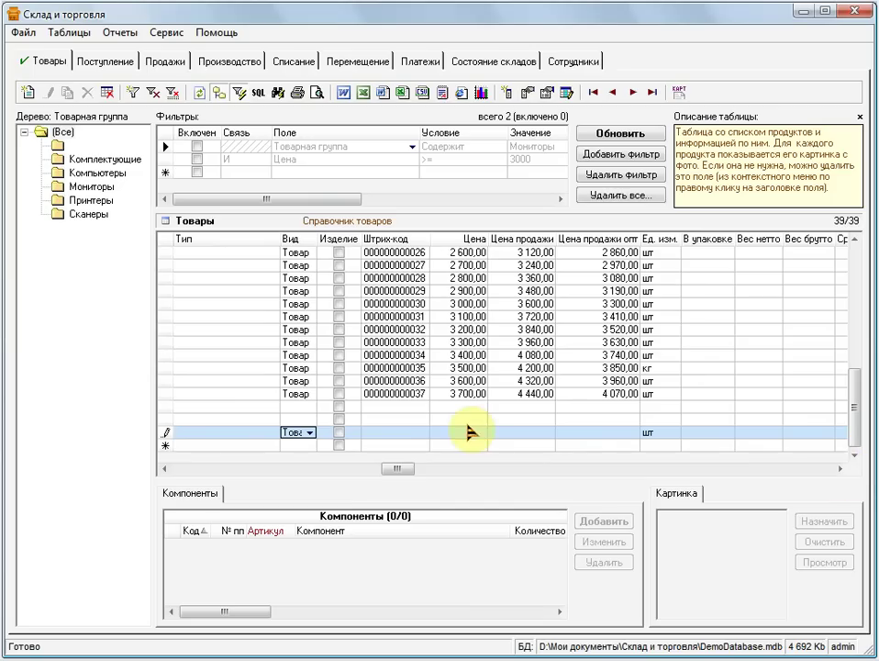
click(392, 433)
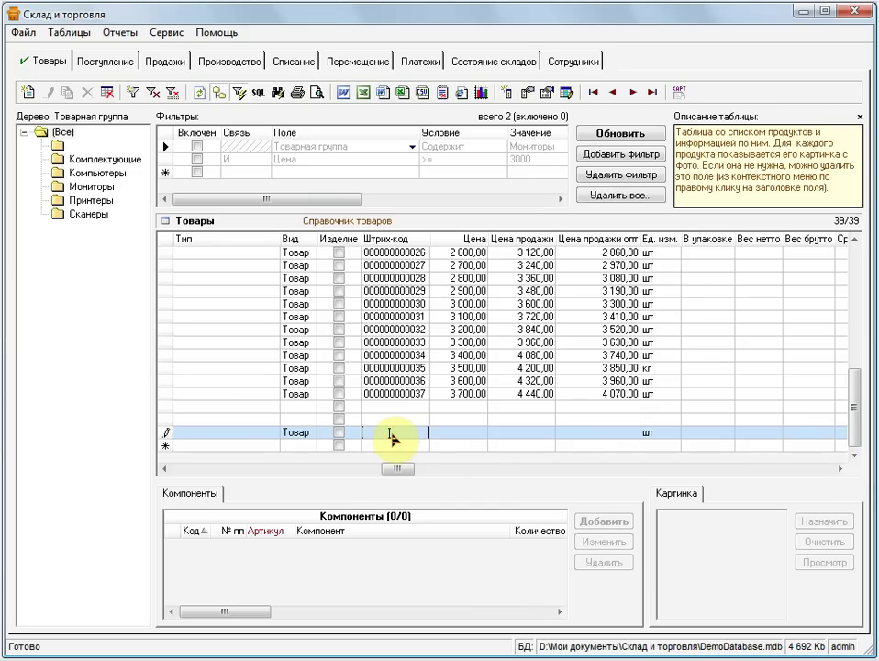
text(000000)
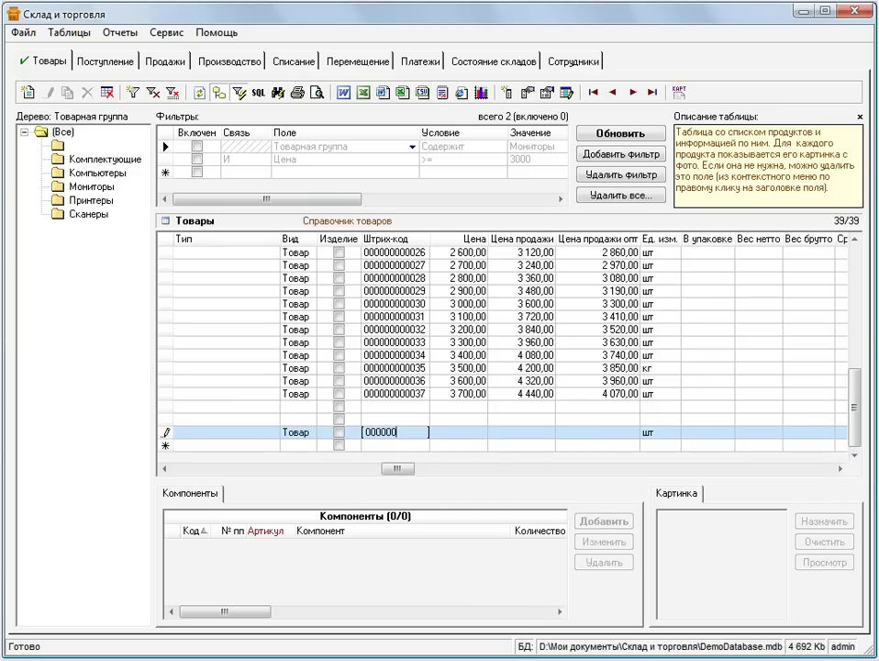
text(000038)
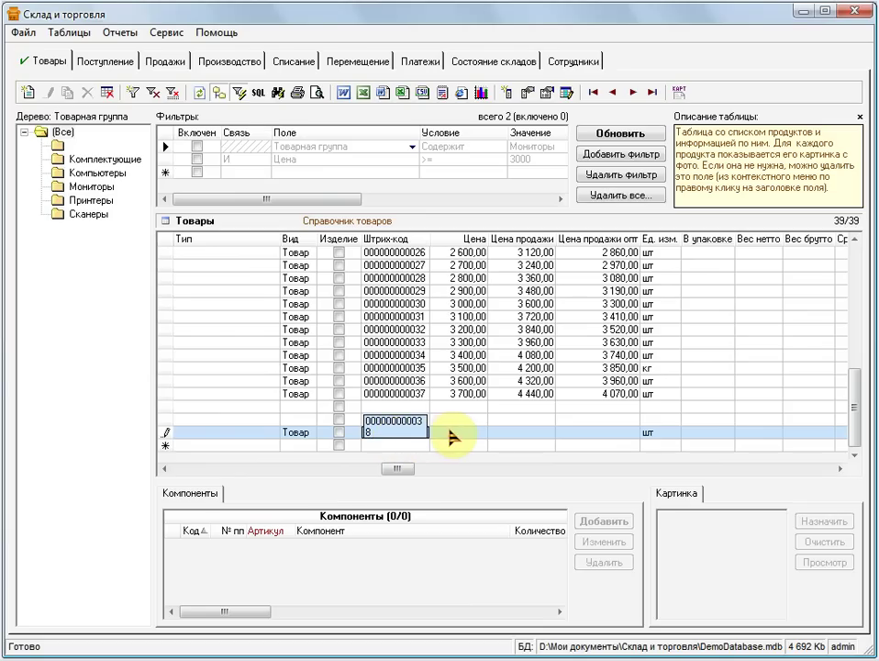
Give the new product a Цена of 2500, with Цена продажи 3000 and Цена продажи опт 2750
click(451, 435)
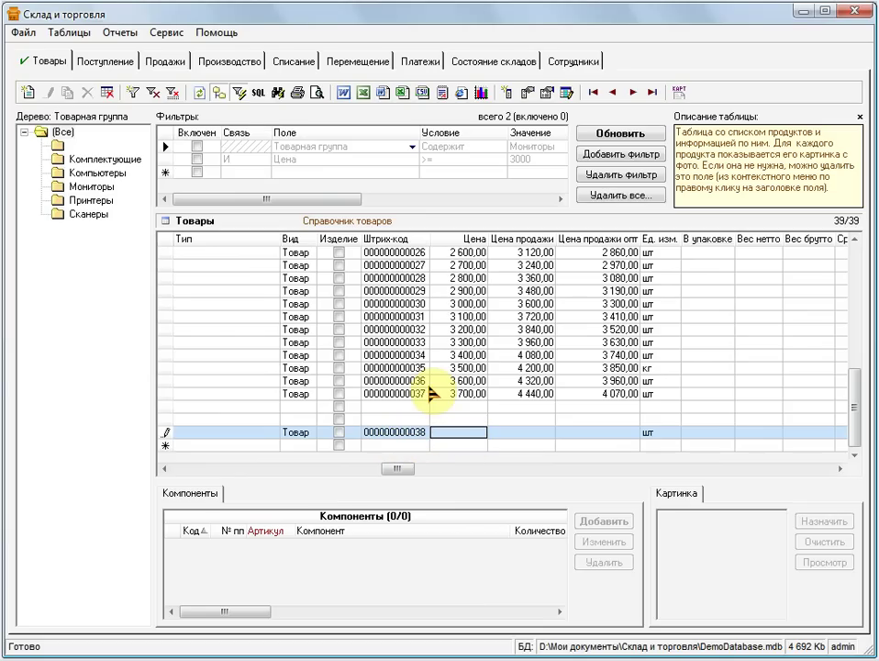
text(2500)
click(528, 438)
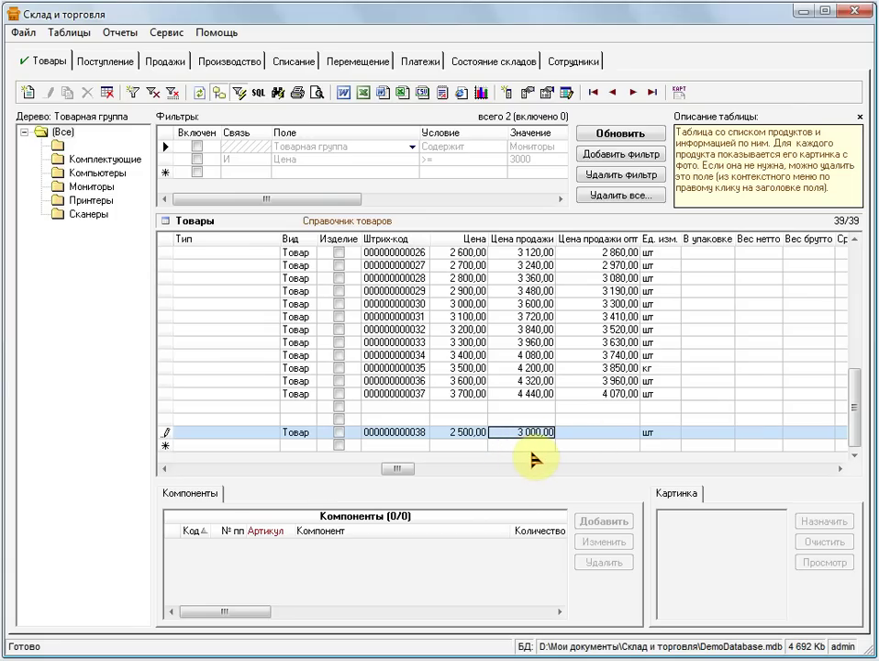
key(Return)
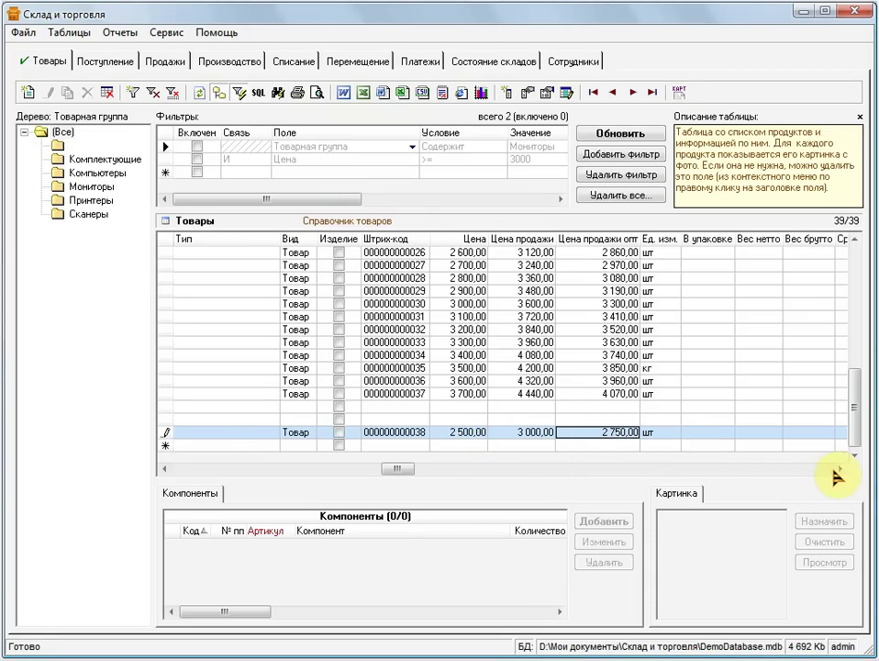
Check the new product's В прайс-листе flag and the list of available reports, and save the product record
drag(839, 470, 838, 472)
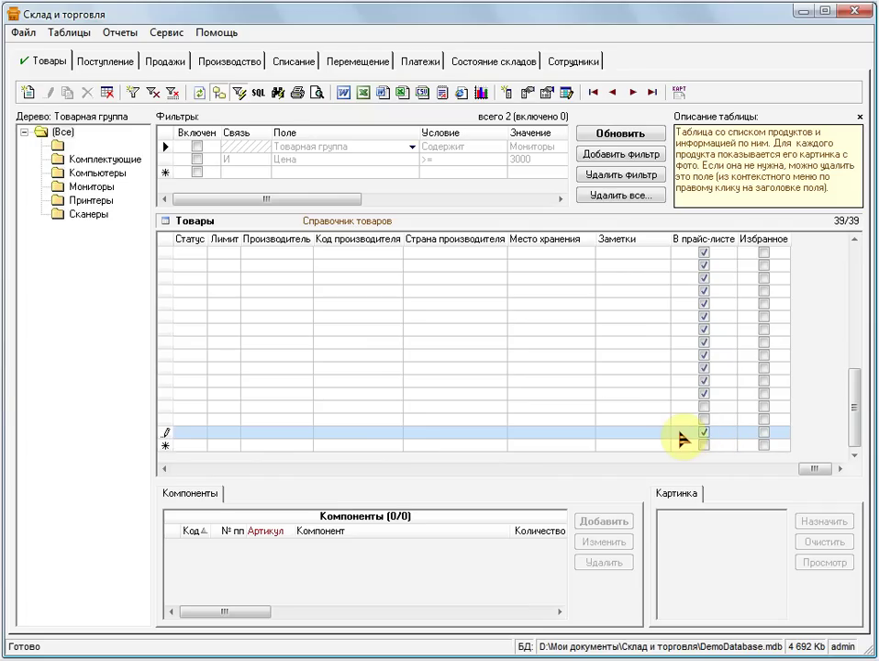
click(125, 32)
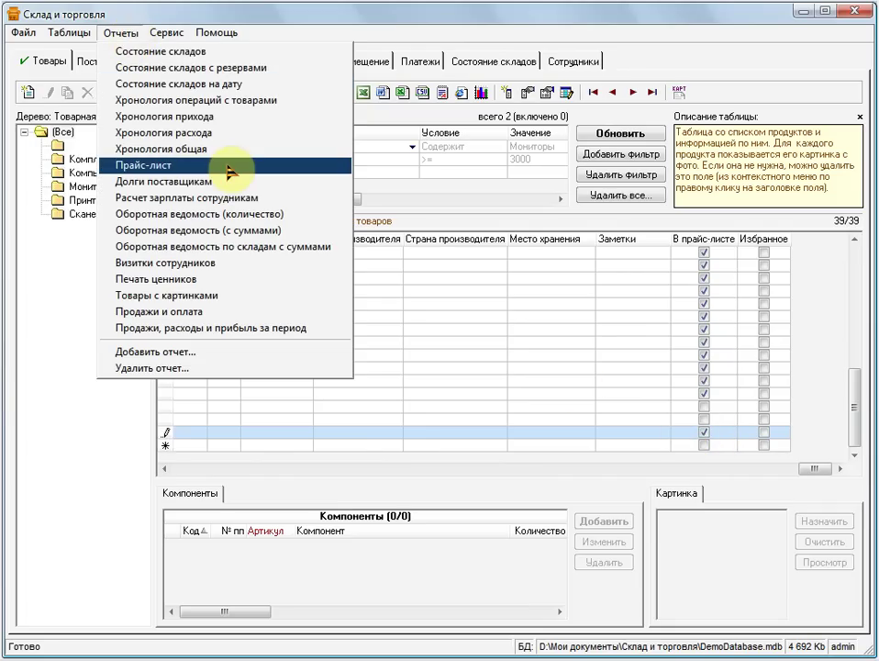
click(606, 534)
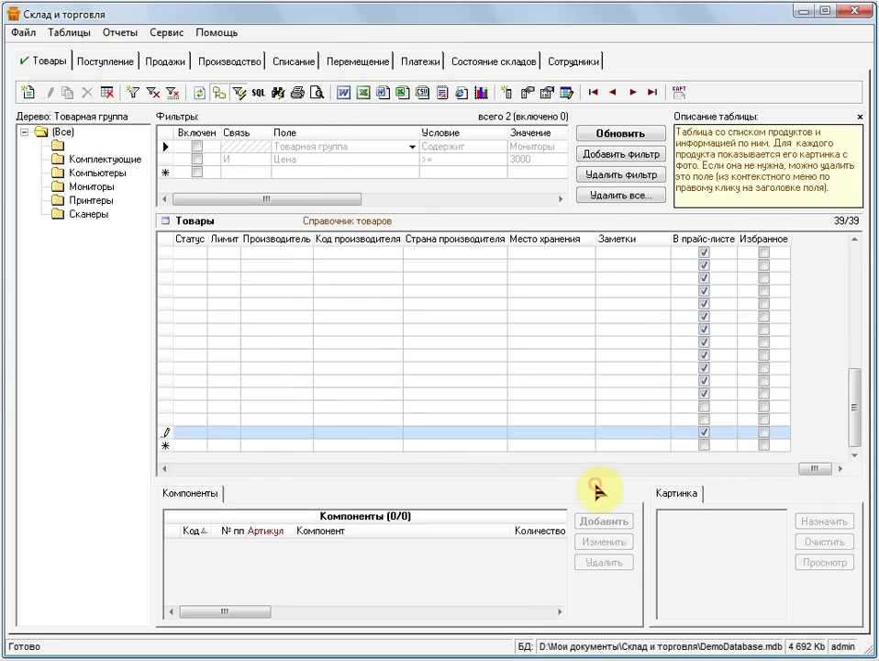
click(166, 468)
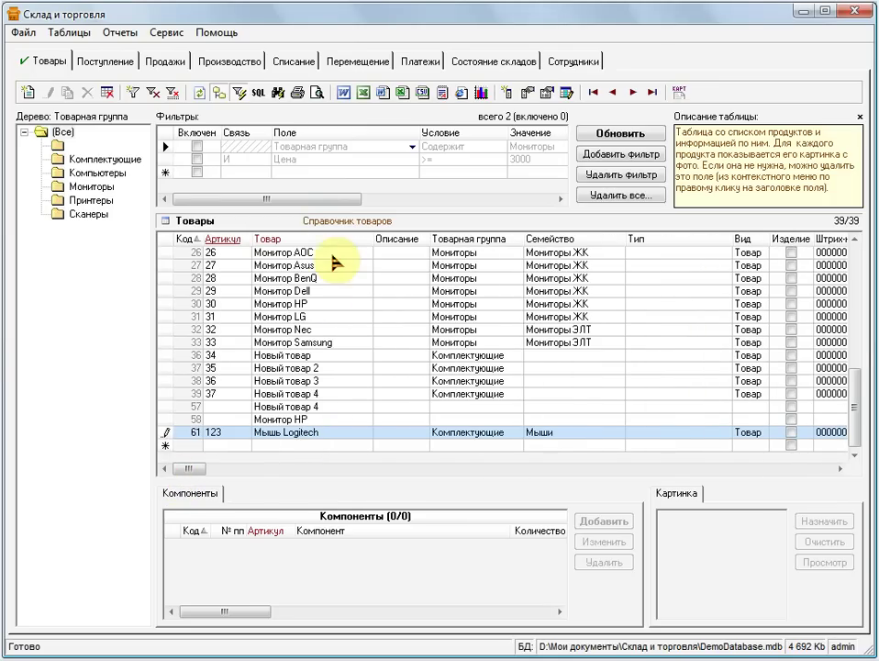
click(285, 446)
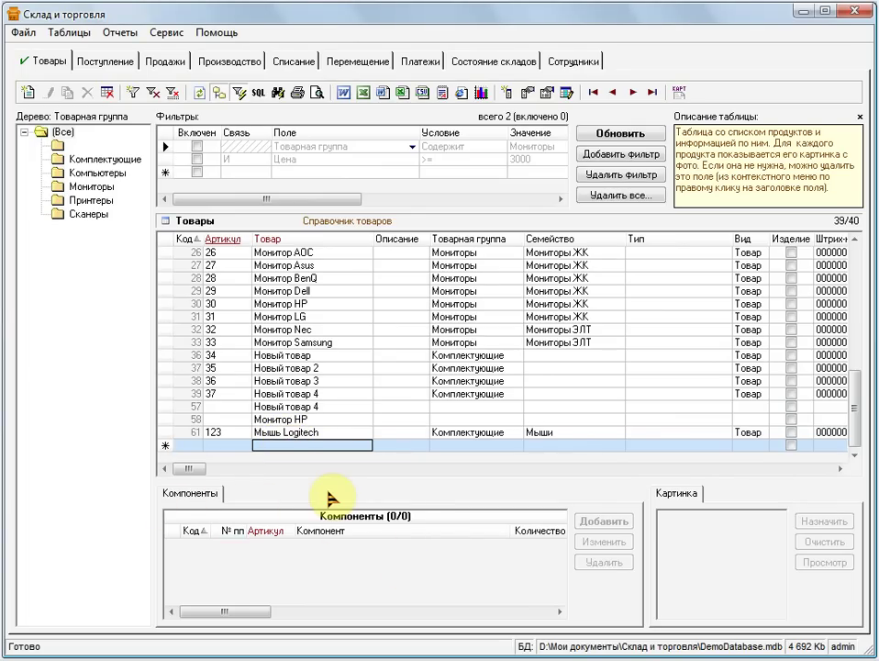
Add a new record to the Поступление table and set its Документ to Приходная накладная
click(104, 61)
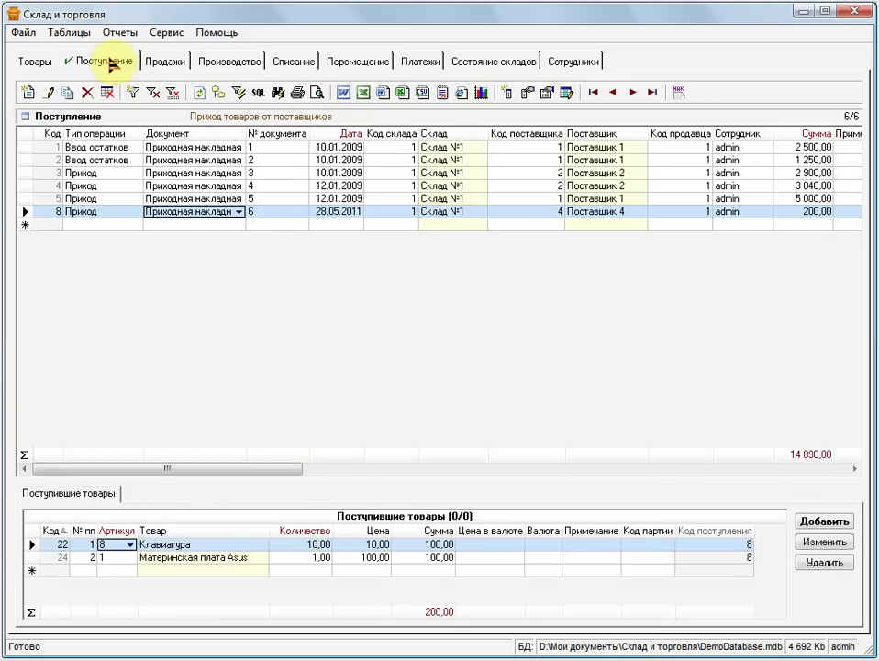
click(26, 94)
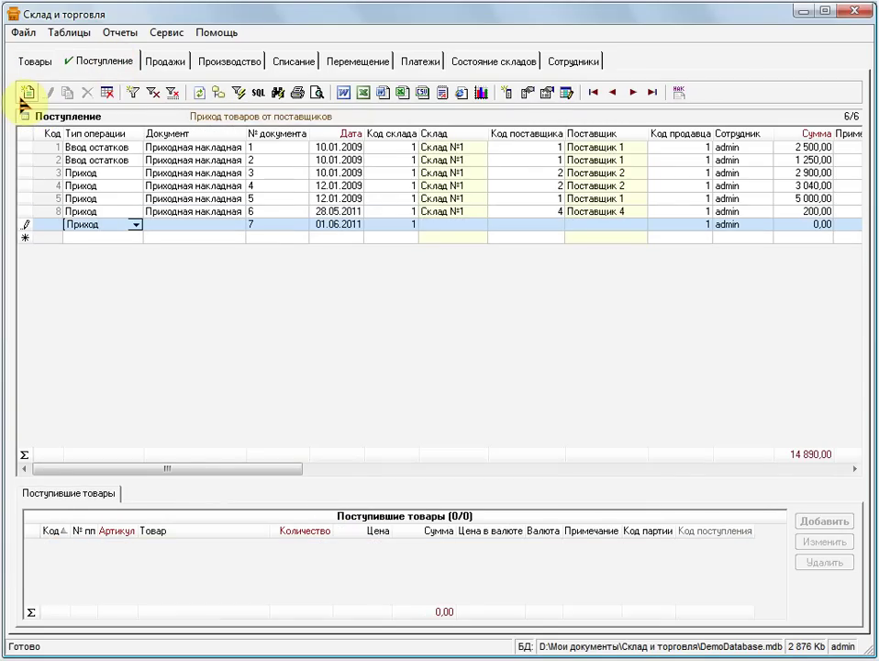
click(179, 225)
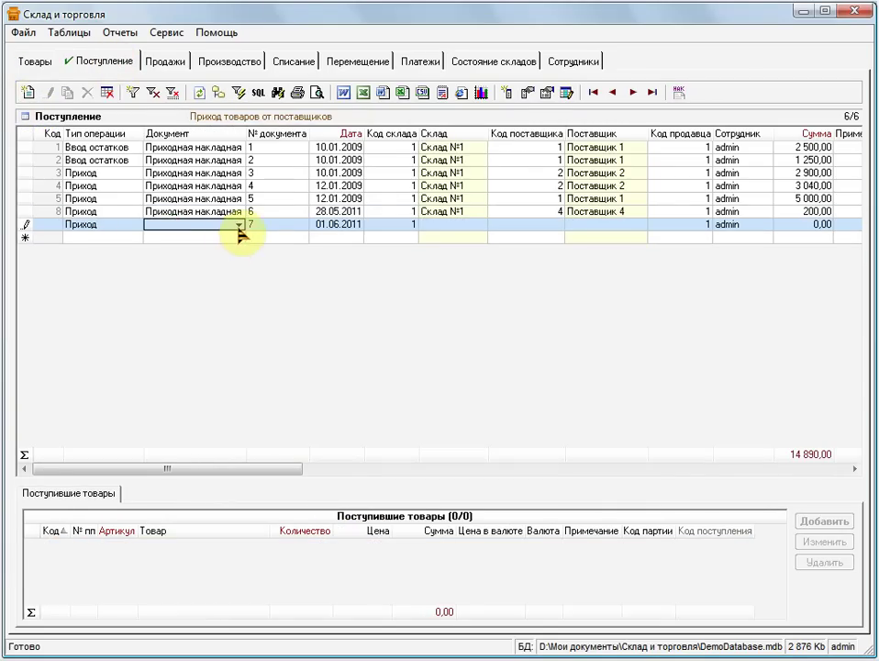
click(238, 229)
click(230, 237)
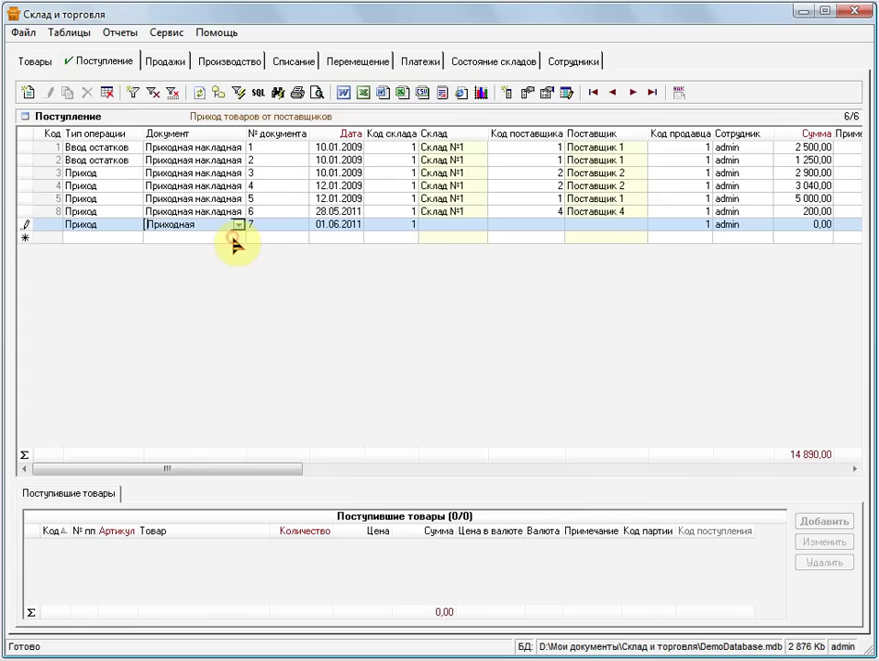
Set the new receipt's Код склада to 2 and choose Поставщик 3 as its supplier
click(461, 227)
click(408, 227)
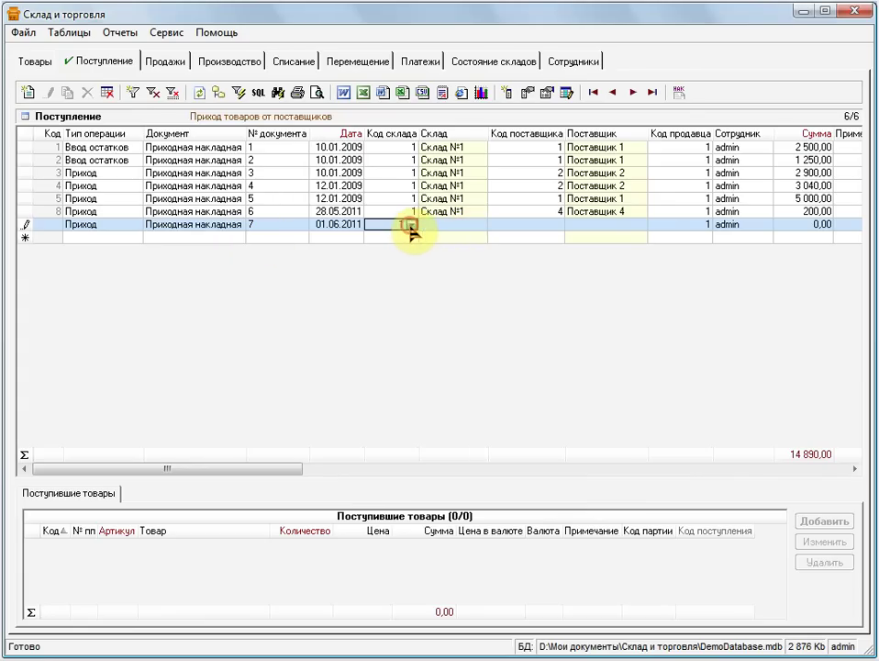
click(412, 224)
click(411, 265)
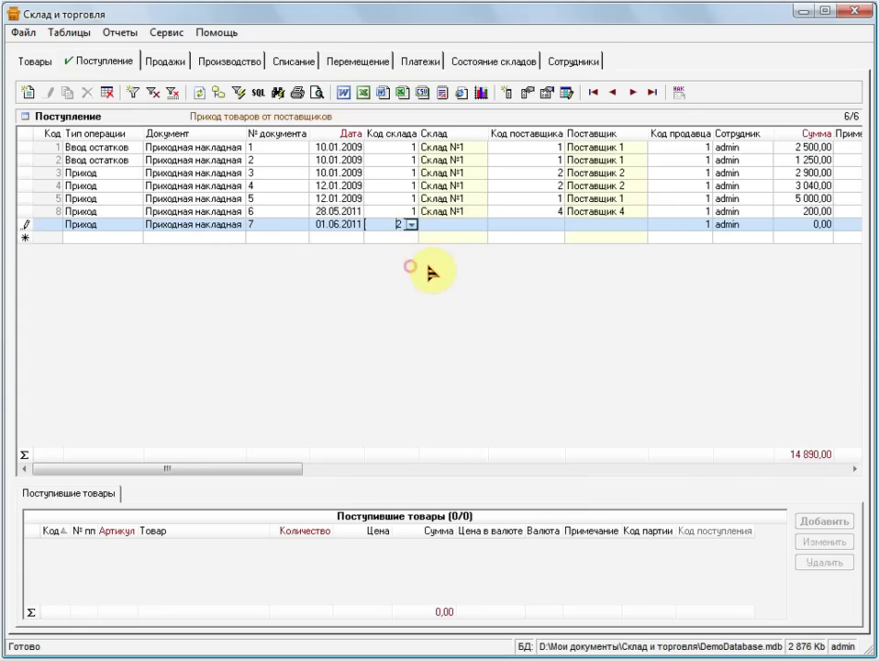
click(556, 225)
click(556, 224)
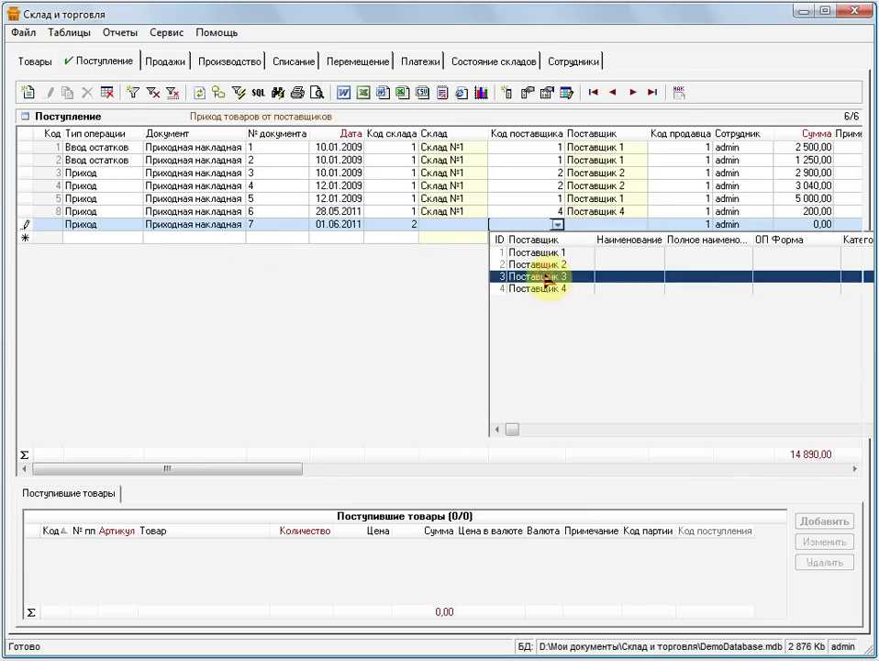
click(556, 279)
click(795, 228)
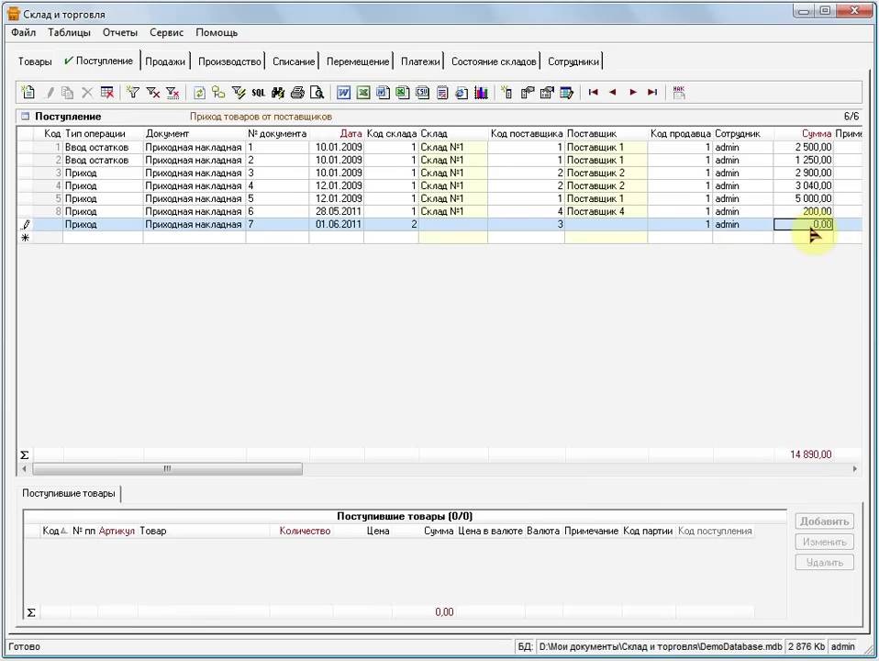
Save the new receipt record and add the product Мышь Logitech to its Поступившие товары
click(797, 229)
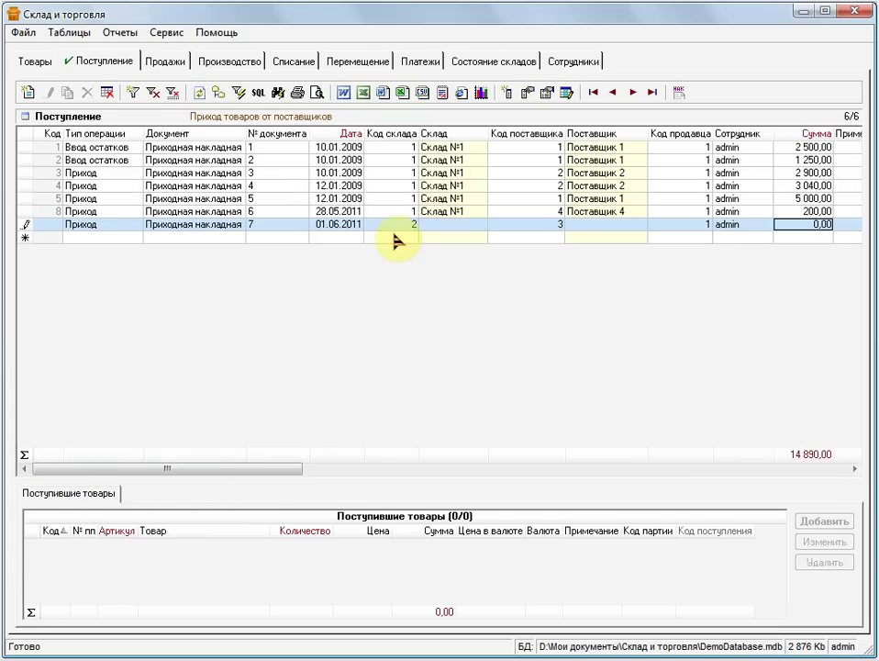
click(275, 239)
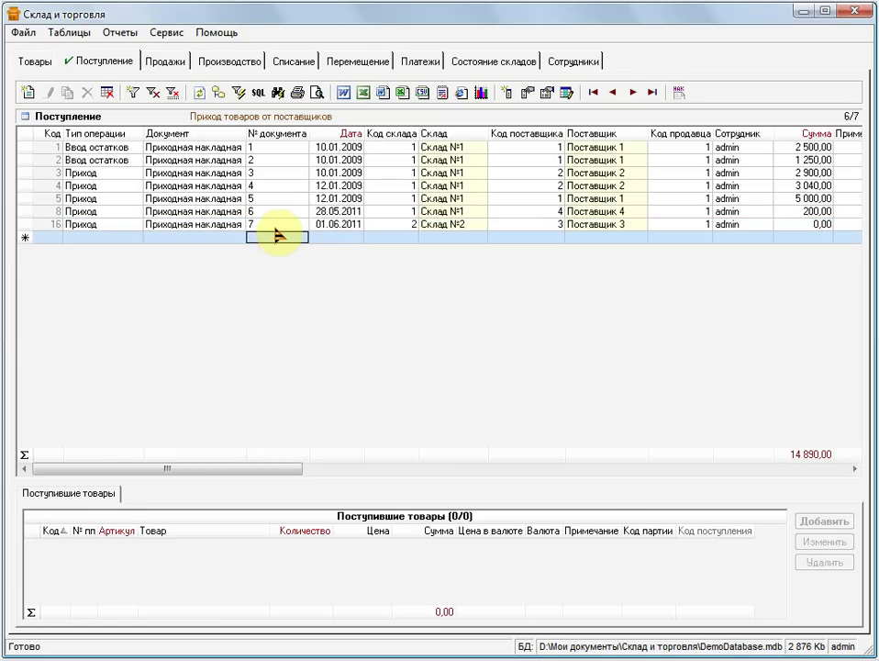
click(275, 227)
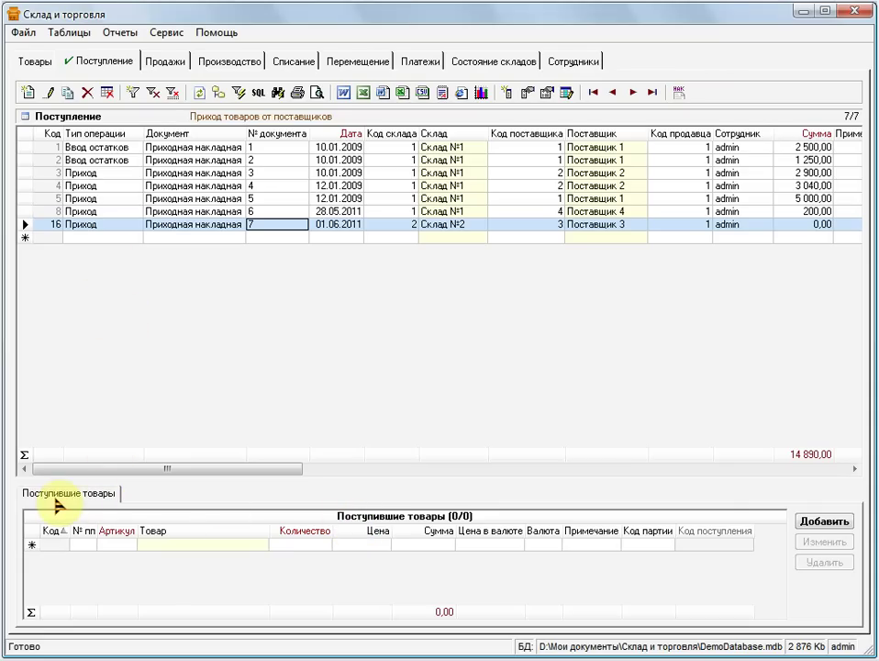
click(260, 548)
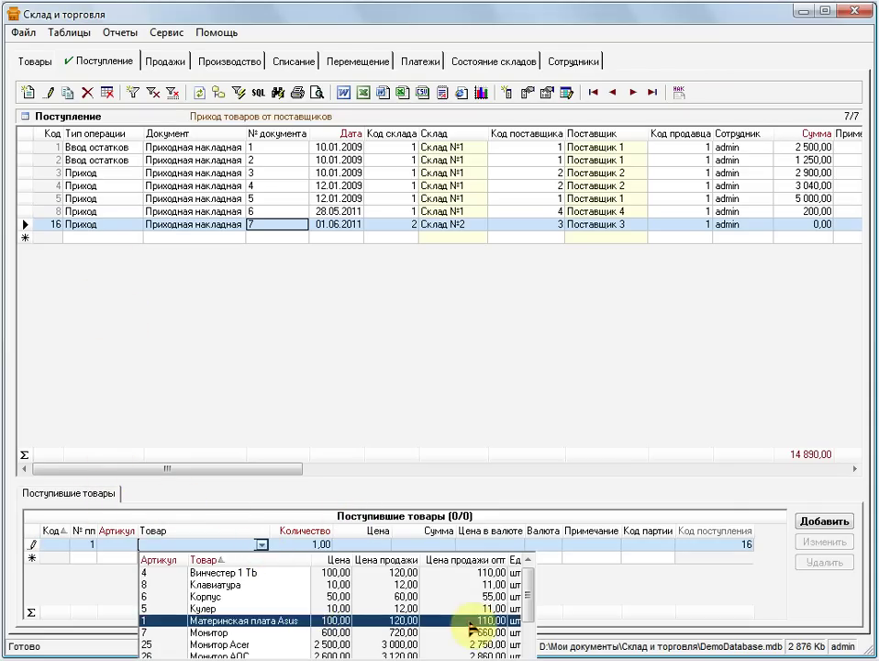
drag(528, 595, 525, 648)
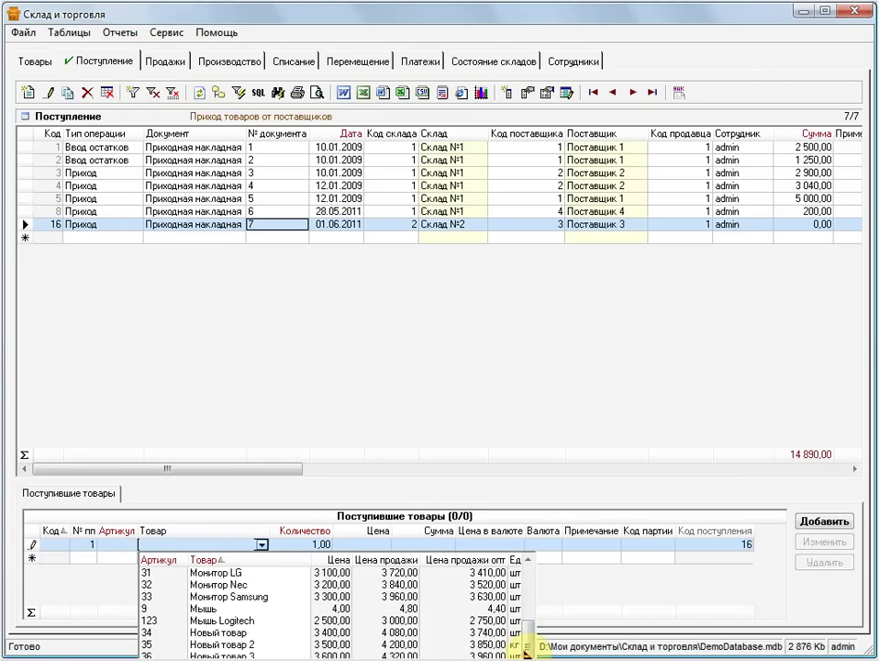
click(330, 621)
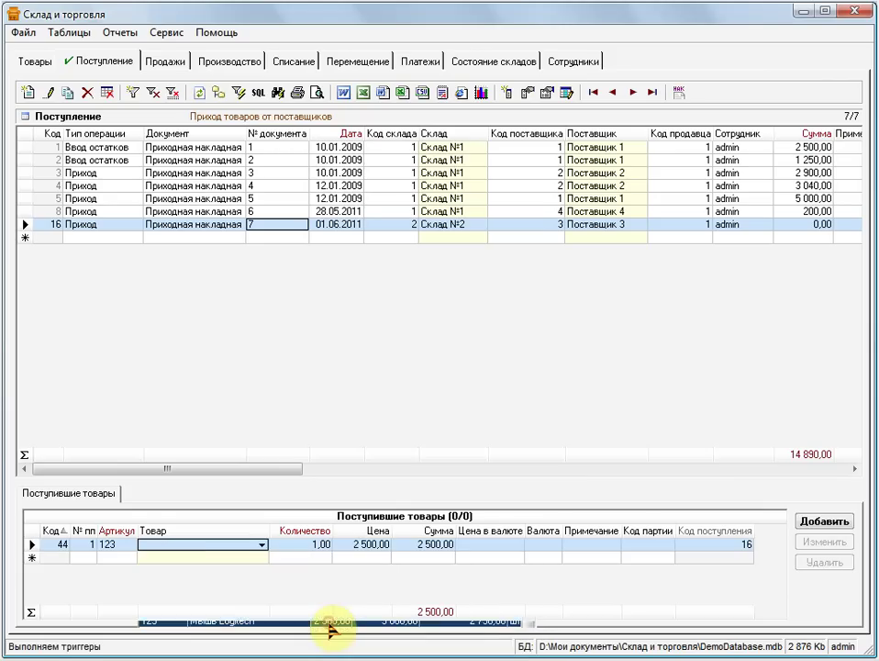
Set the Количество of the received Мышь Logitech to 10 and accept recalculating its Сумма
click(303, 545)
click(292, 544)
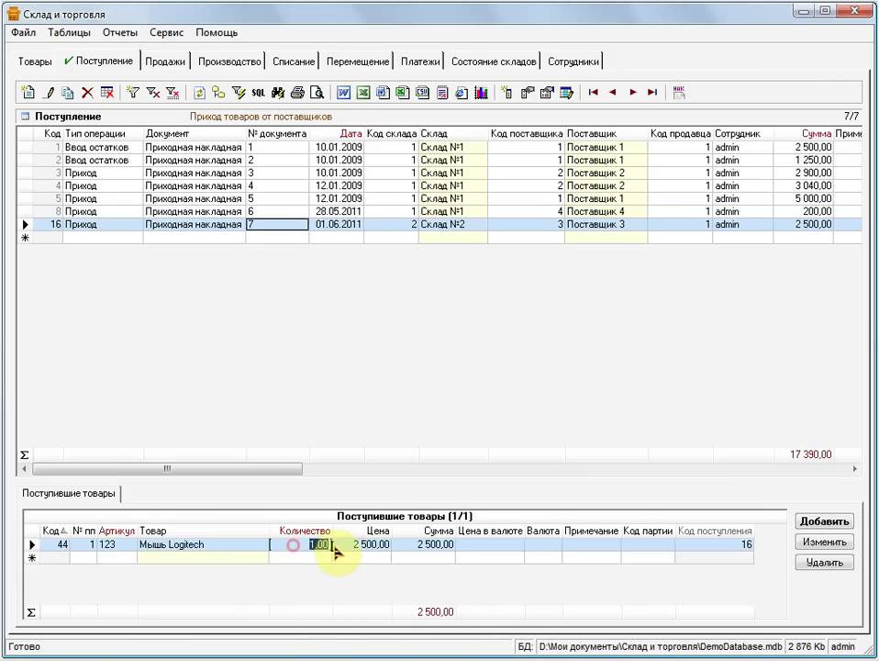
text(1)
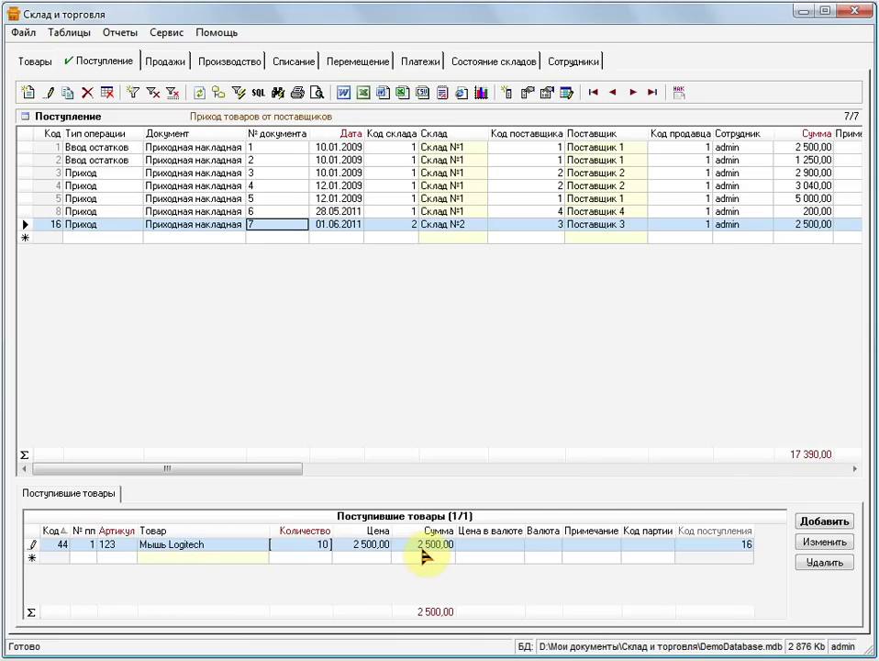
click(321, 567)
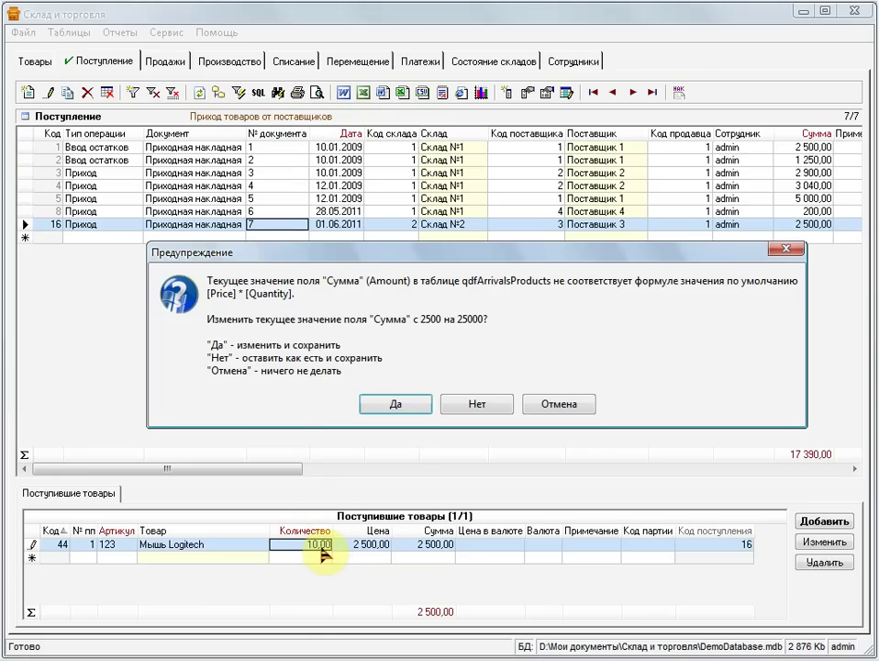
click(396, 405)
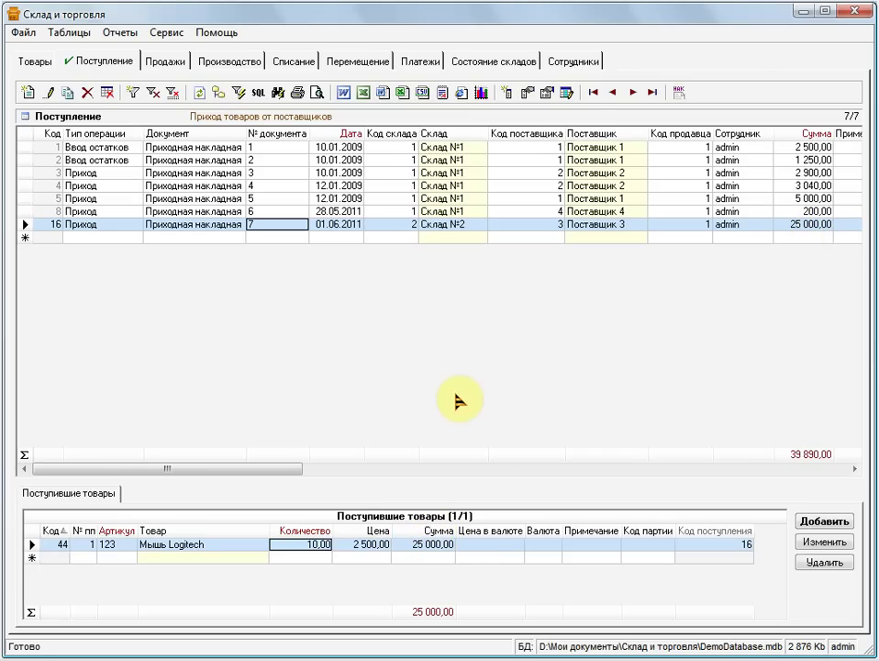
Add a new record to the Продажи table and set its Тип операции to Розн продажа
click(170, 63)
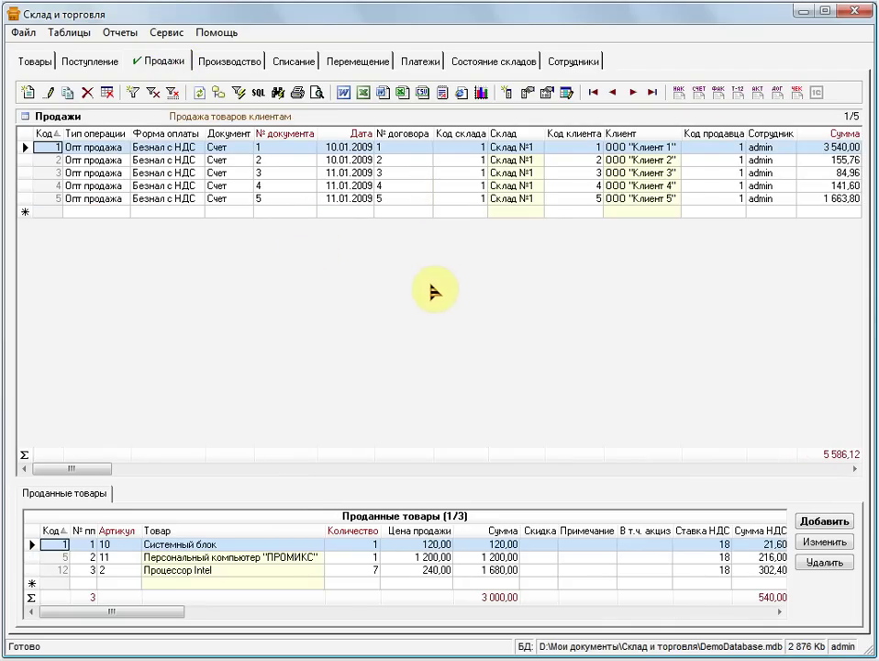
click(28, 93)
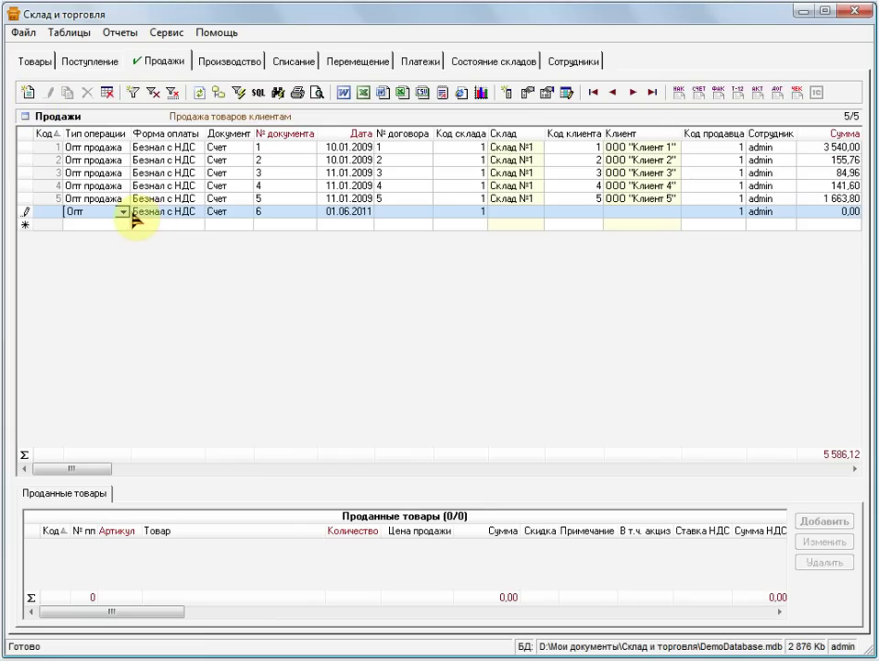
click(122, 211)
click(122, 236)
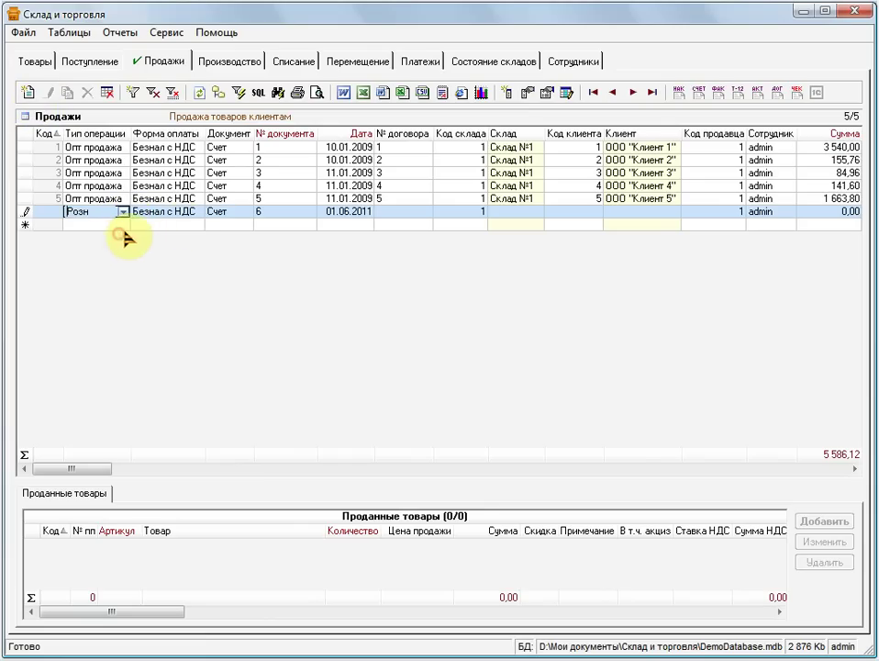
Set the new sale's Форма оплаты to Нал and its Документ to Чек
click(188, 212)
click(198, 212)
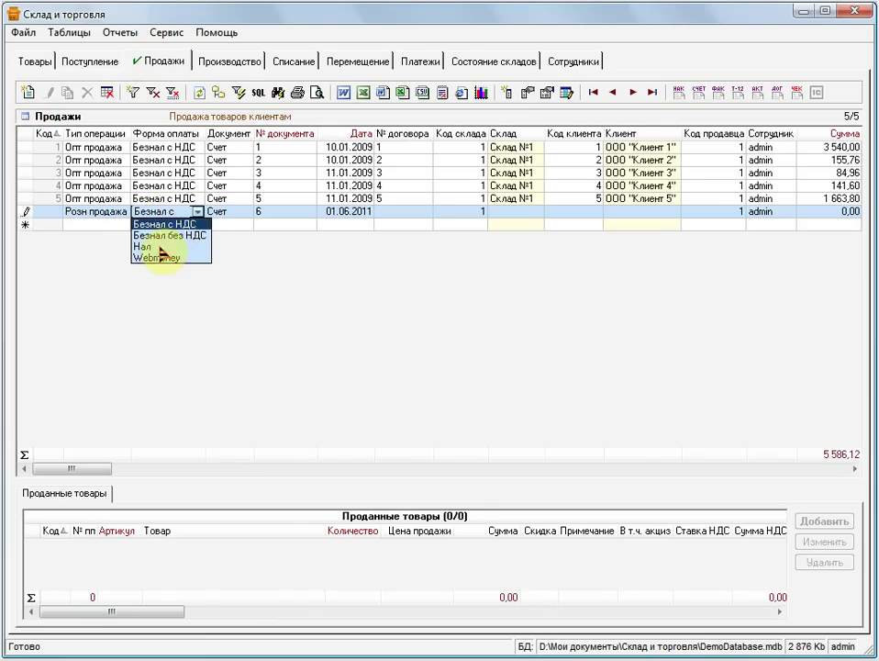
click(158, 246)
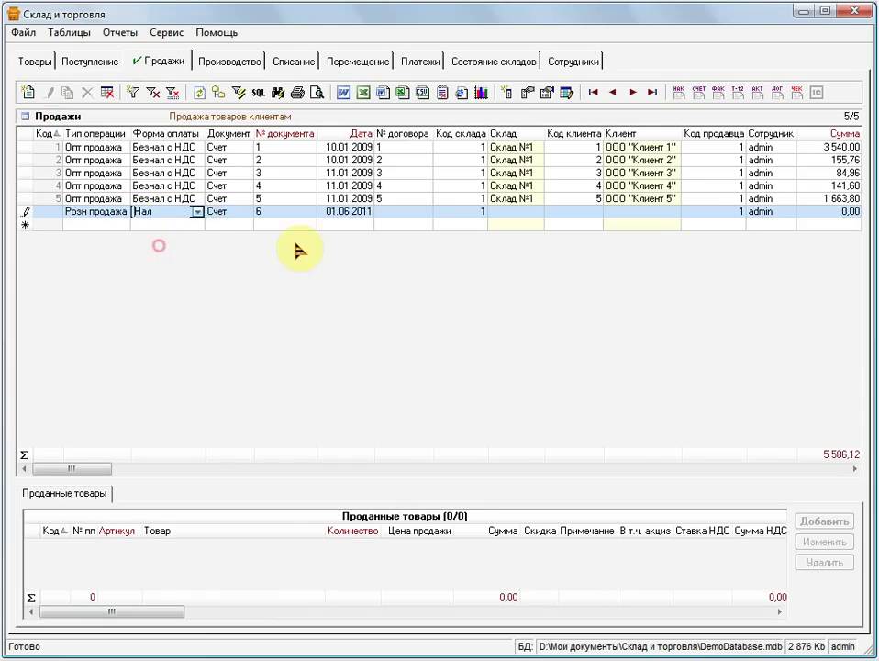
click(248, 213)
click(233, 241)
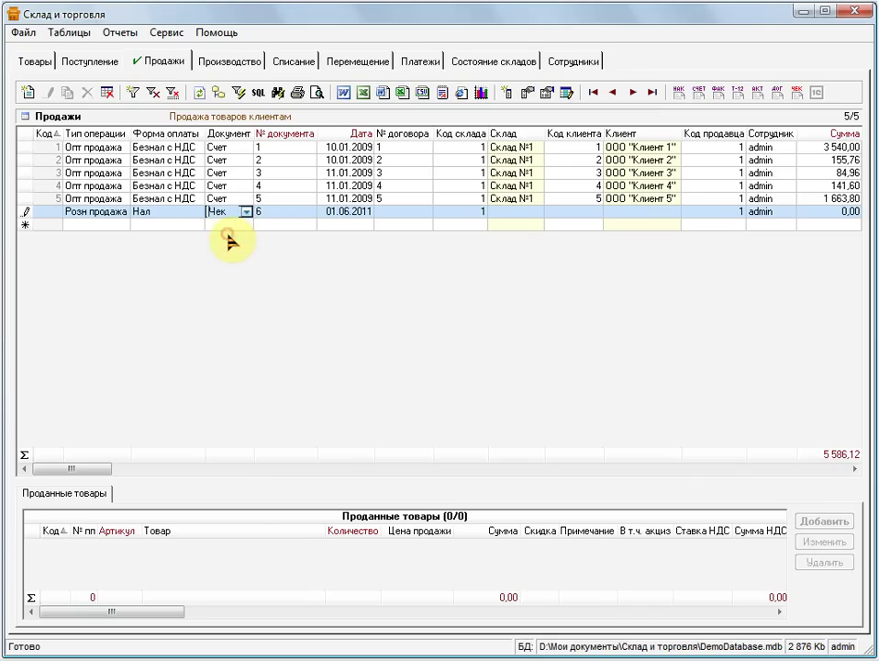
key(Down)
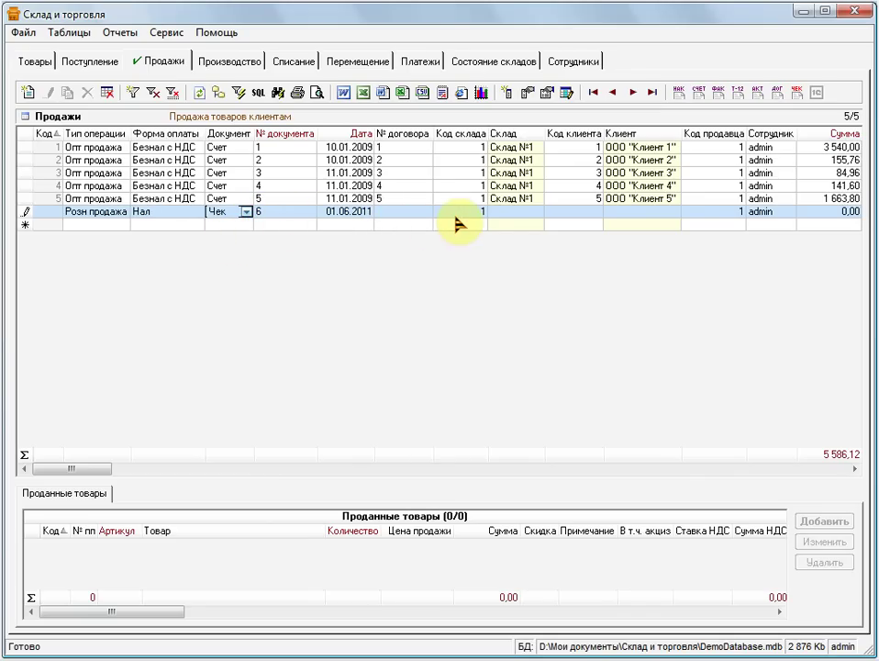
Set the new sale's Код склада to 2 (Склад №2) and save the sale record
click(521, 217)
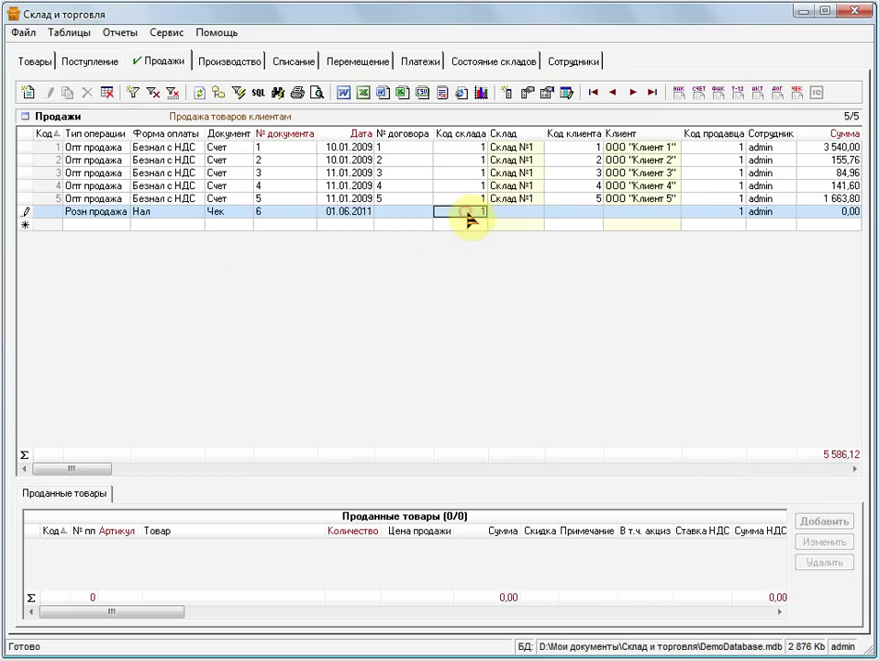
click(480, 212)
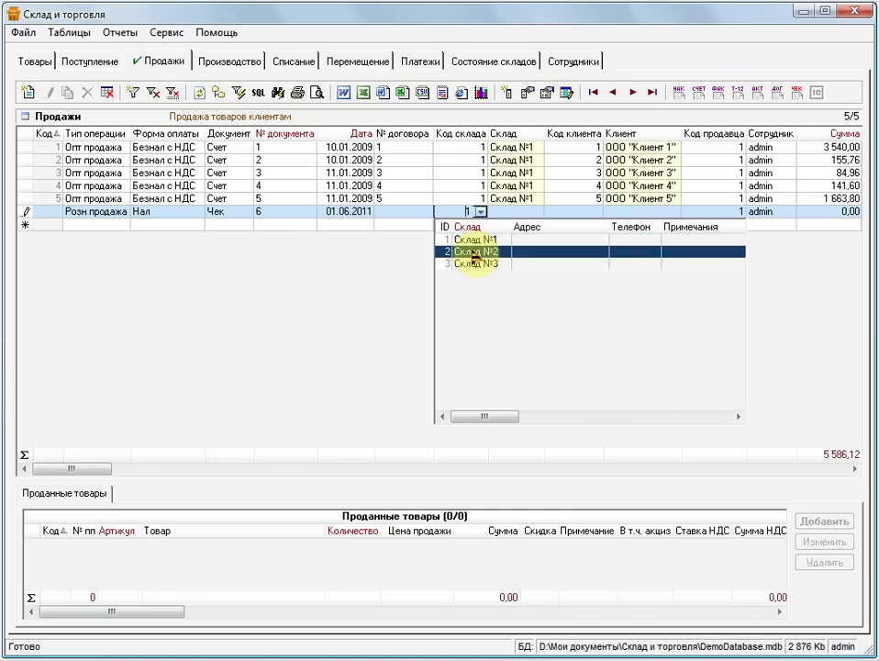
click(472, 251)
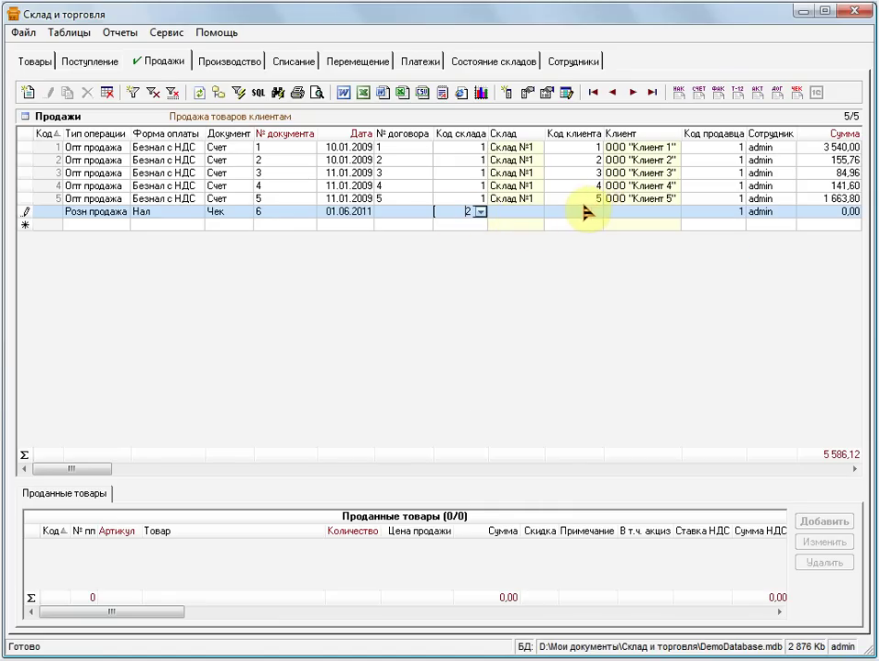
click(277, 224)
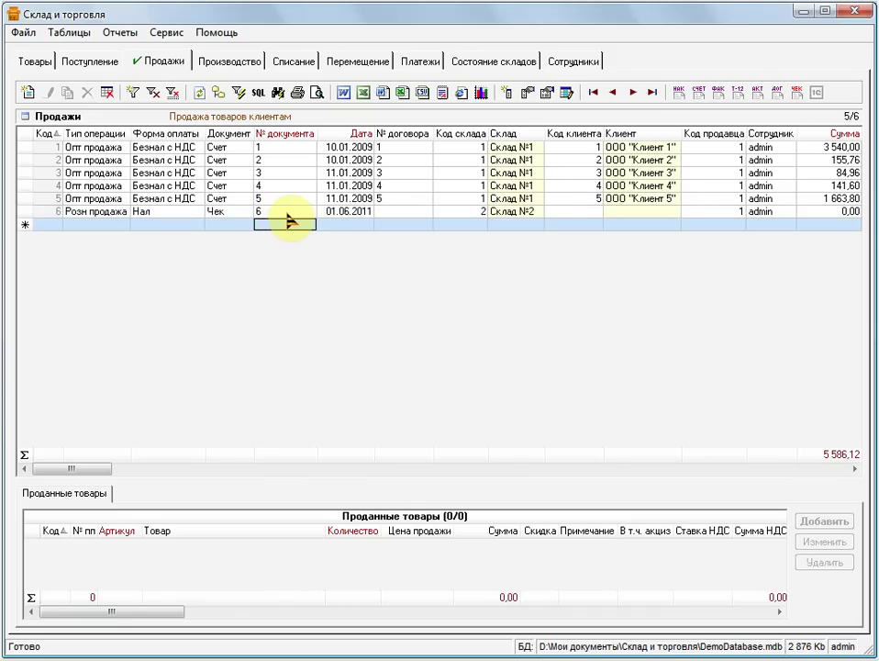
click(287, 214)
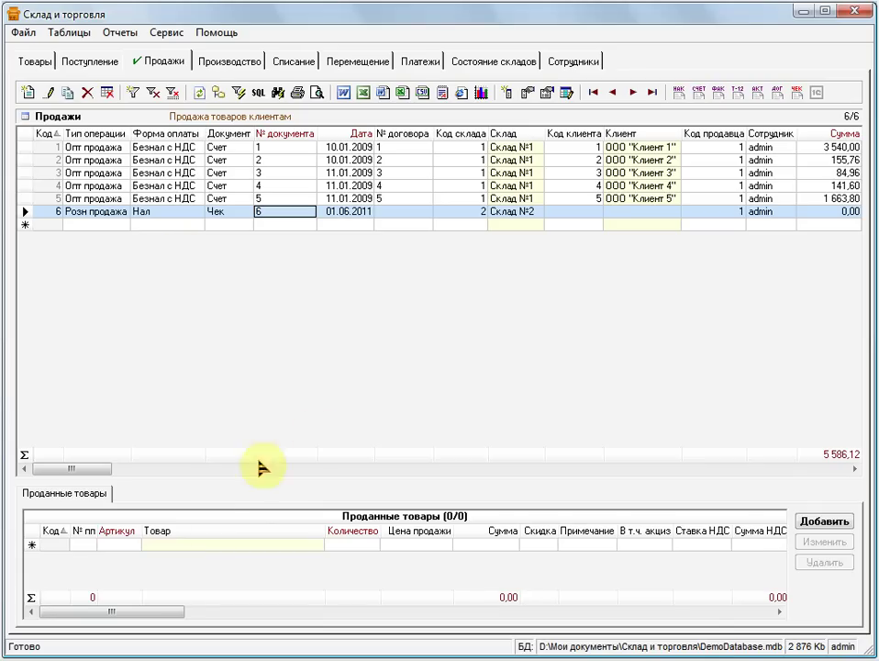
Add the product Мышь Logitech to the new sale's Проданные товары
click(215, 546)
click(317, 547)
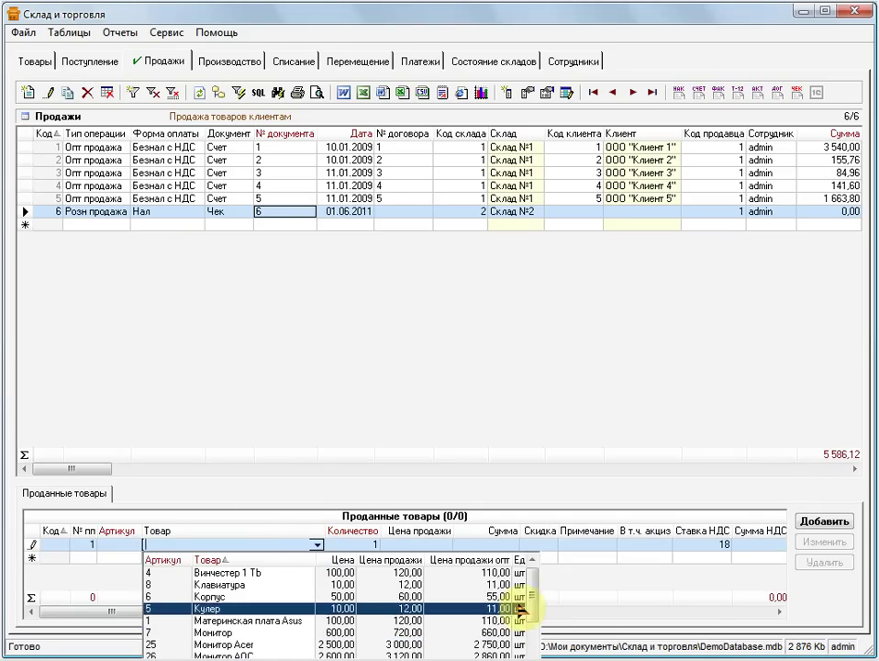
drag(533, 615, 533, 654)
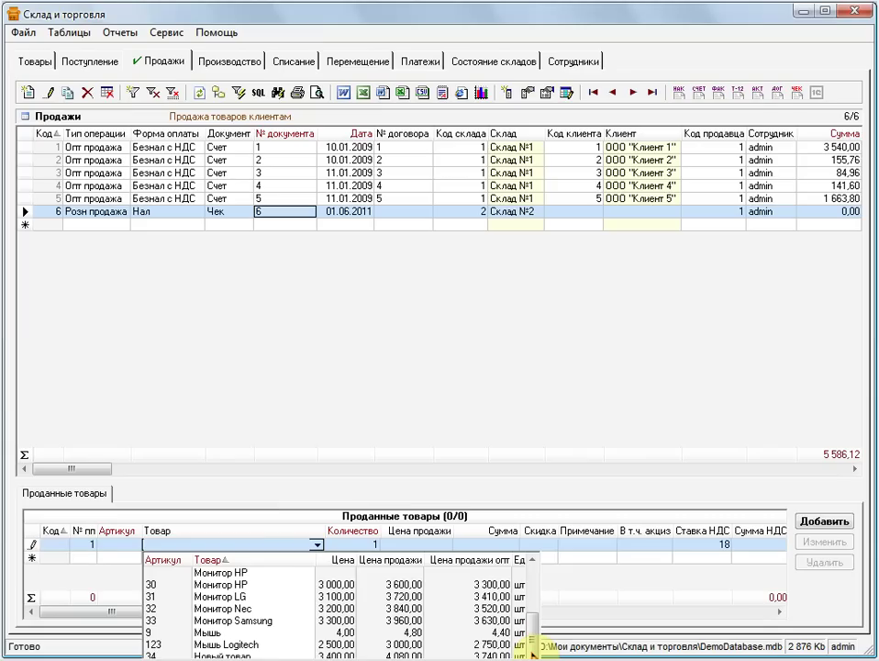
click(352, 645)
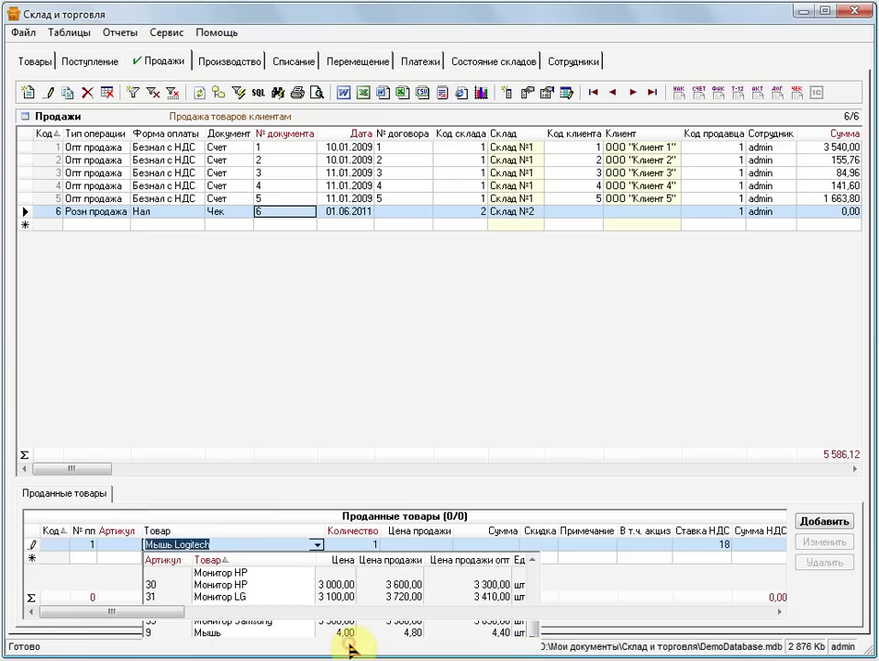
Set the Количество of the sold Мышь Logitech to 3 and accept recalculating Сумма, Сумма НДС and Всего с НДС
click(359, 544)
double_click(371, 545)
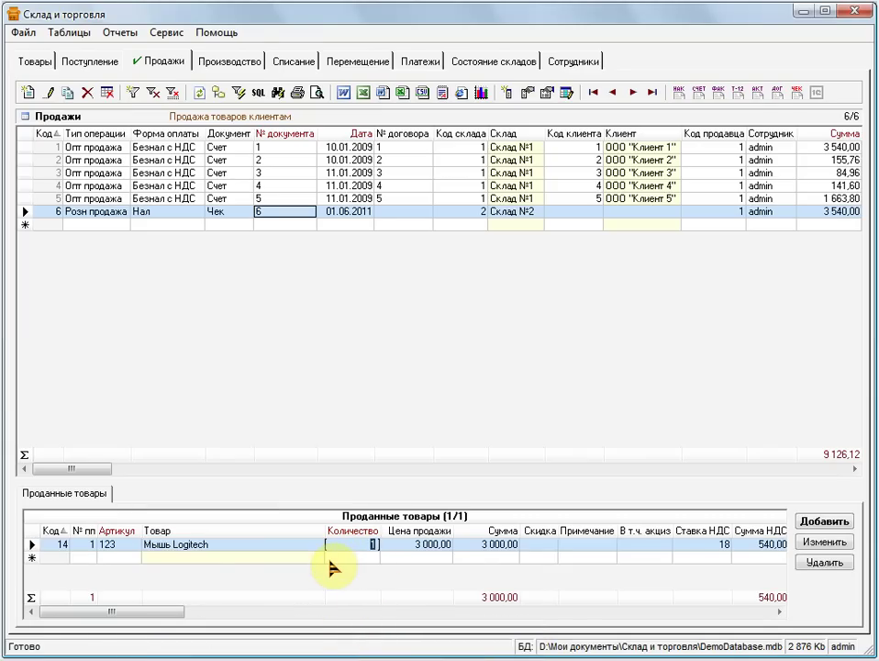
text(3)
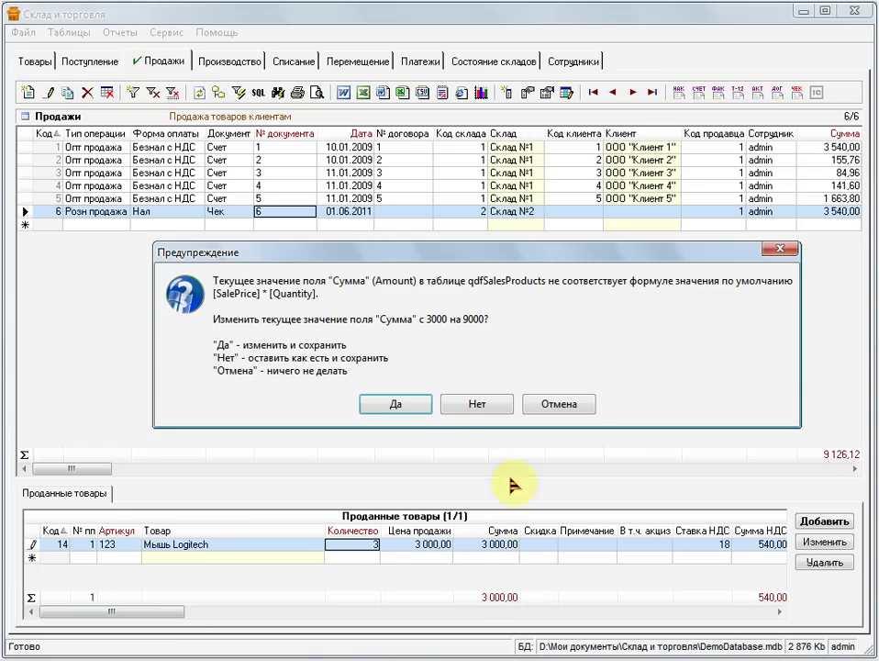
click(395, 402)
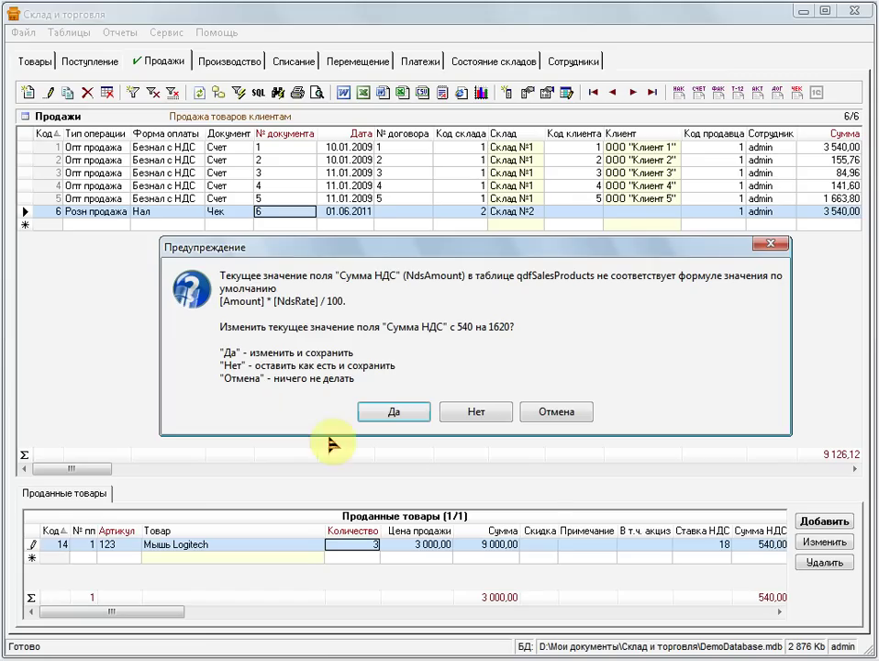
click(409, 419)
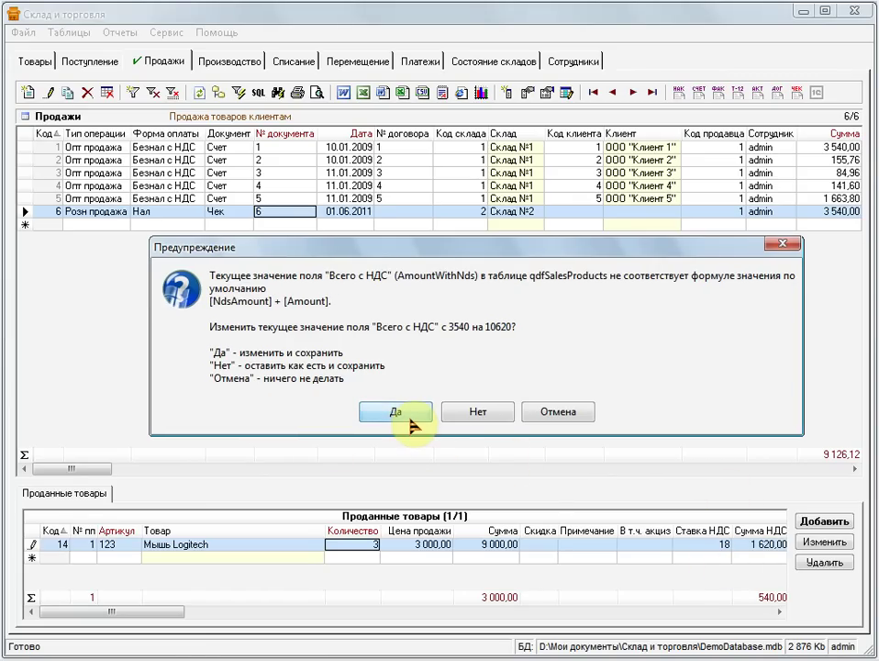
click(397, 412)
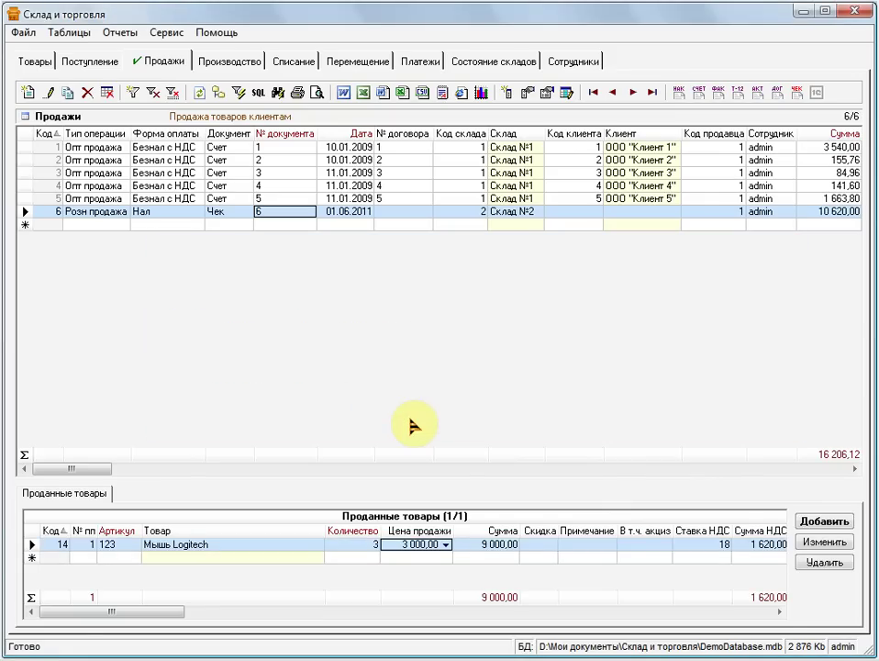
click(779, 612)
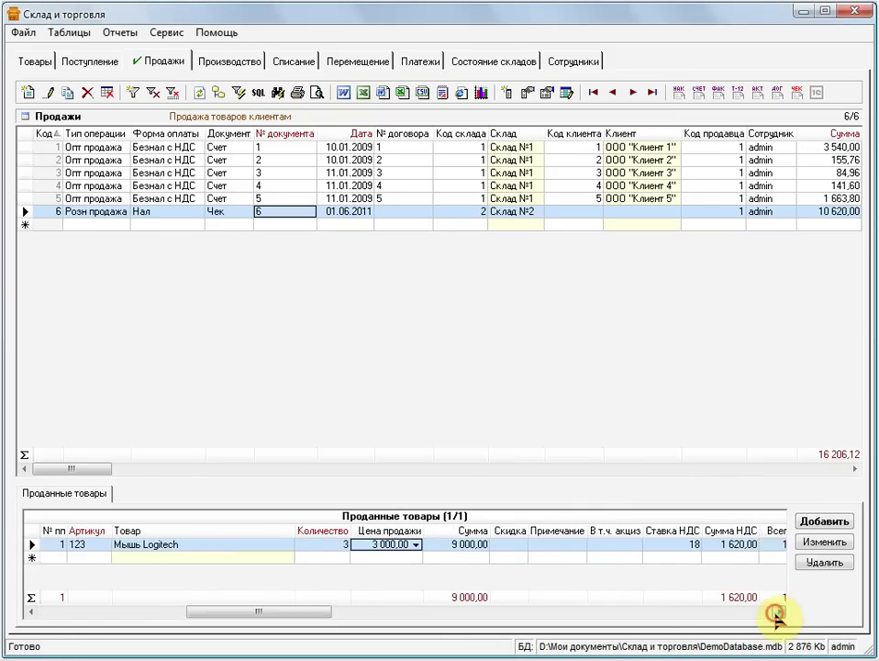
click(779, 611)
click(779, 611)
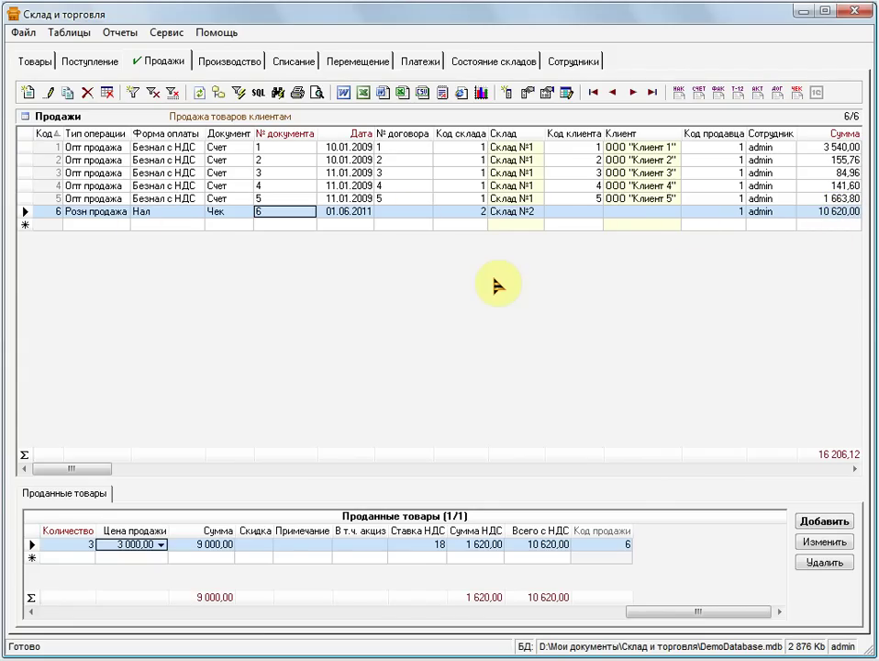
Start a new write-off record in the Списание table and check the available Тип операции options
click(299, 65)
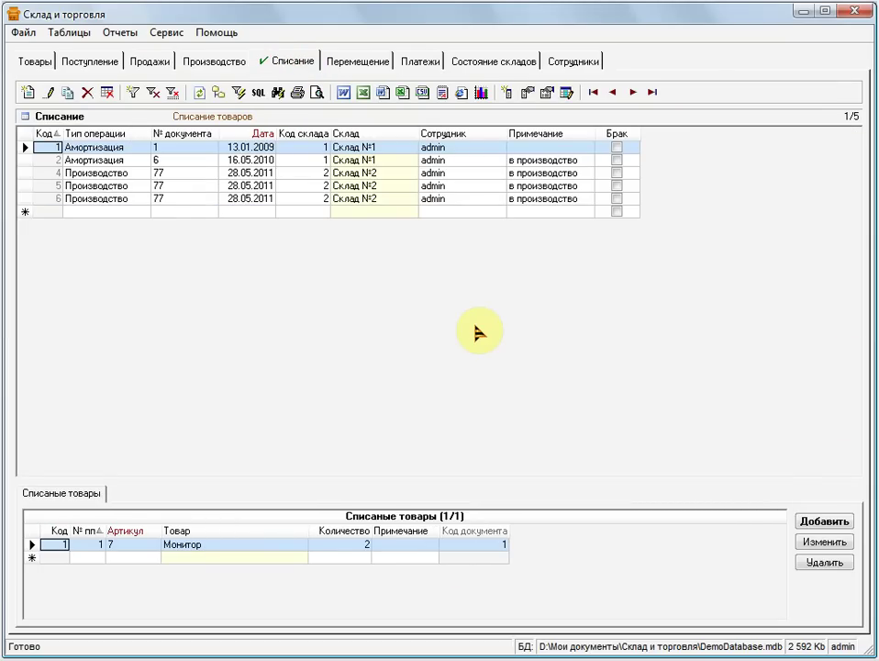
click(133, 214)
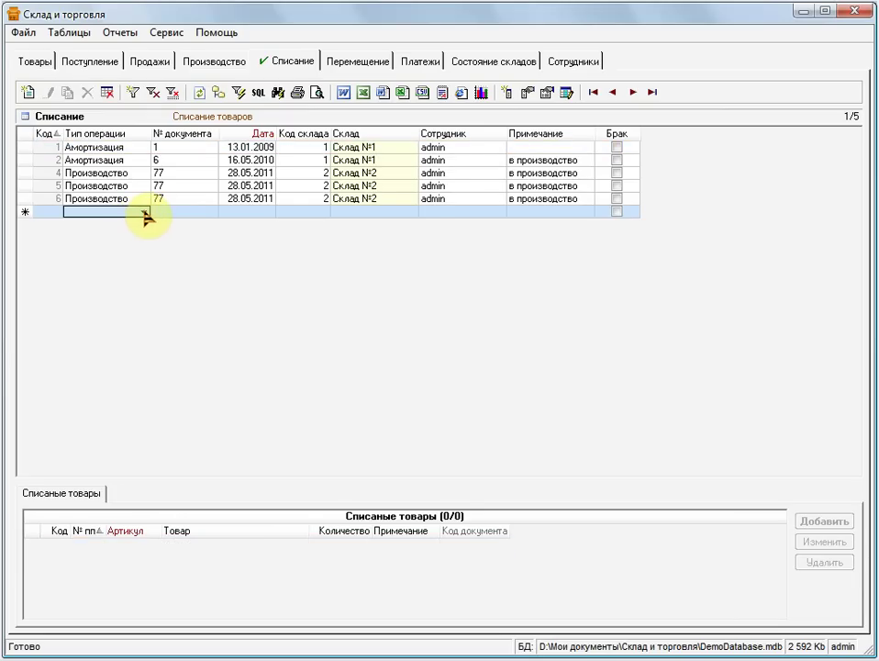
click(144, 213)
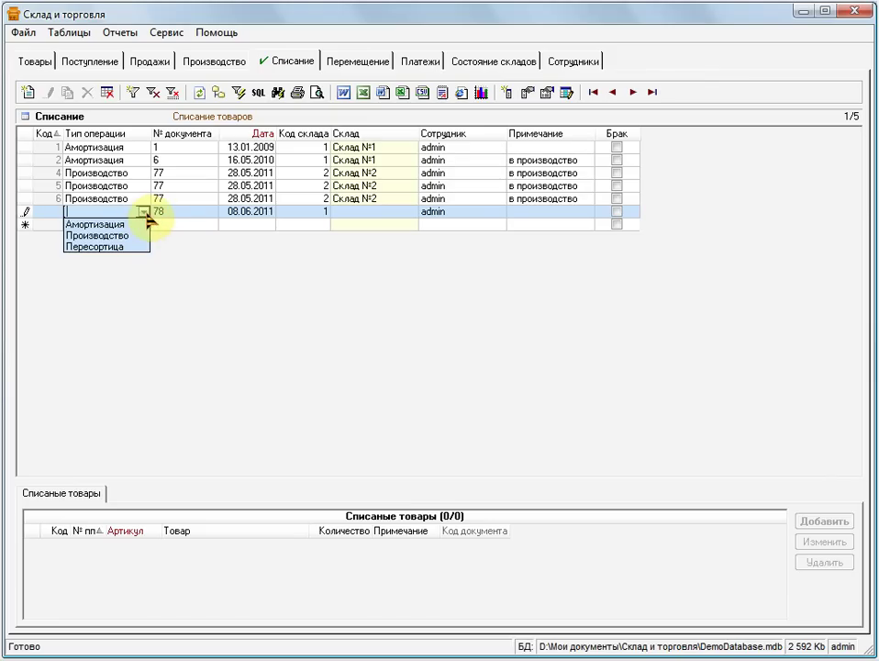
click(144, 214)
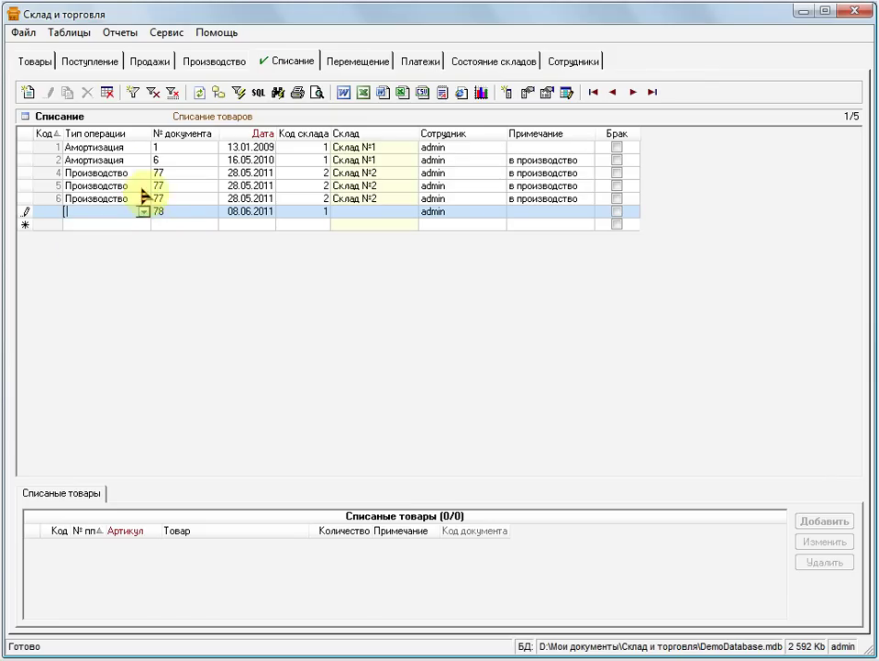
Add the value Брак to the explicit value list of the Тип операции field and save the field properties
right_click(138, 142)
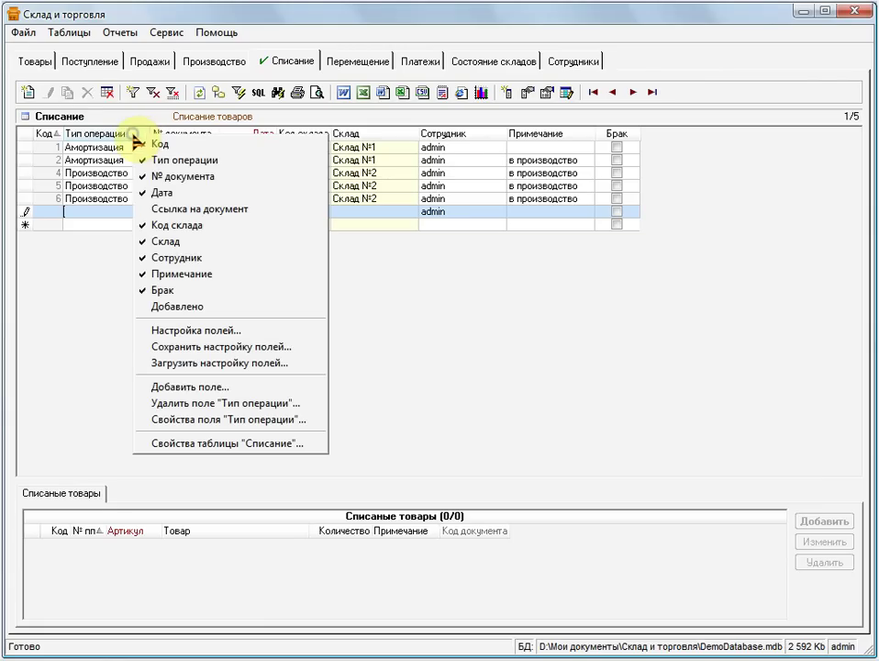
click(312, 420)
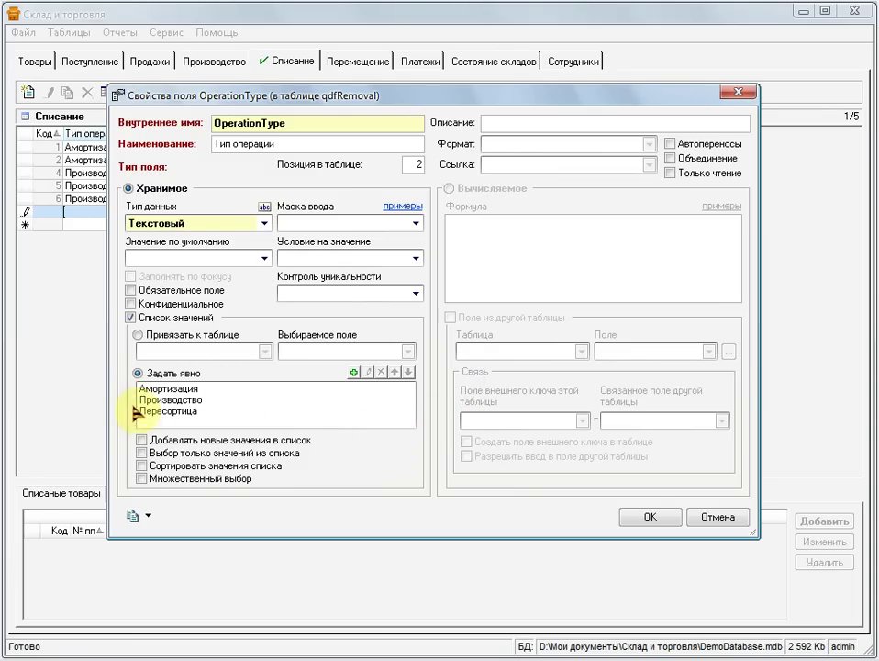
click(230, 395)
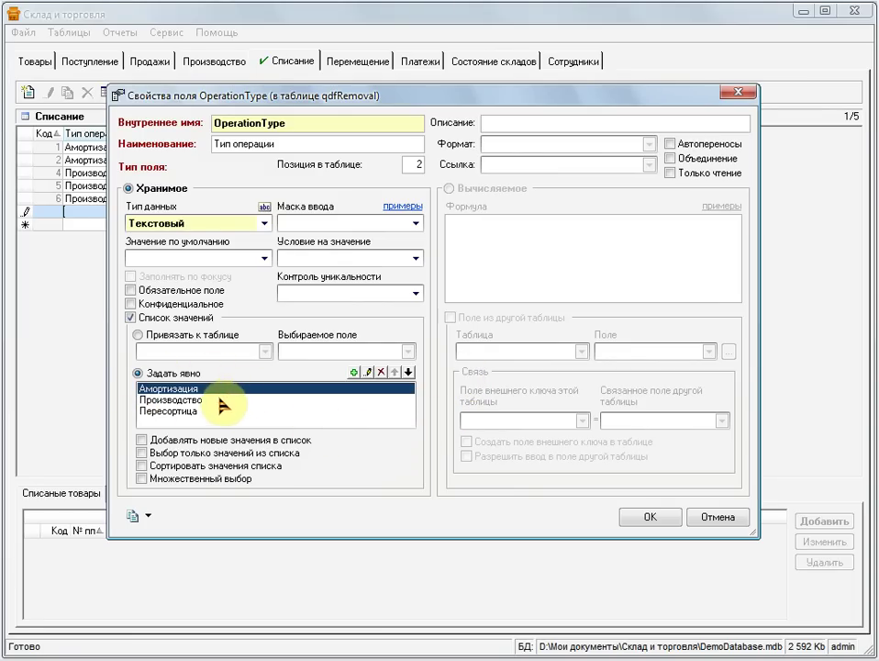
click(218, 400)
click(211, 411)
click(353, 372)
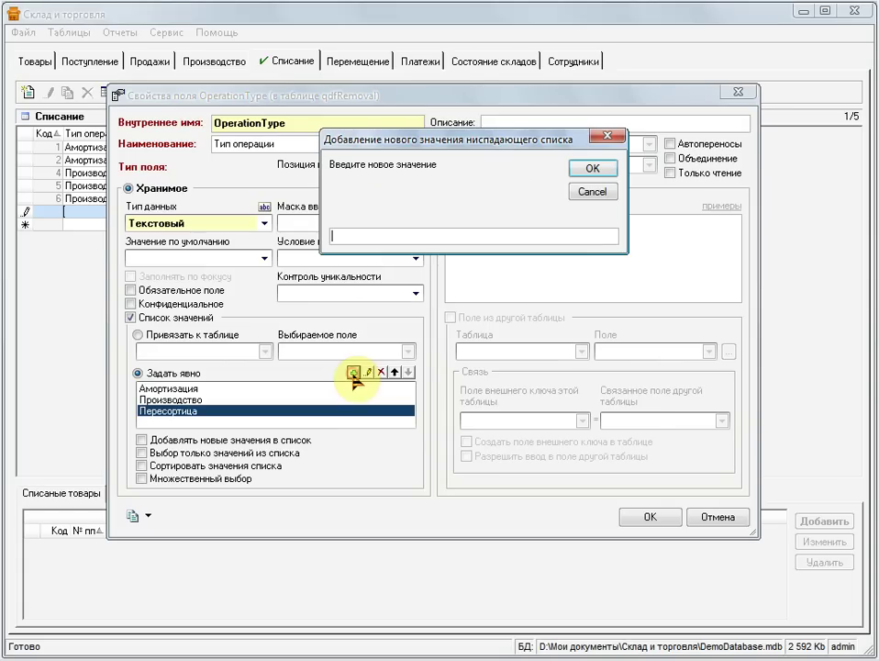
click(404, 237)
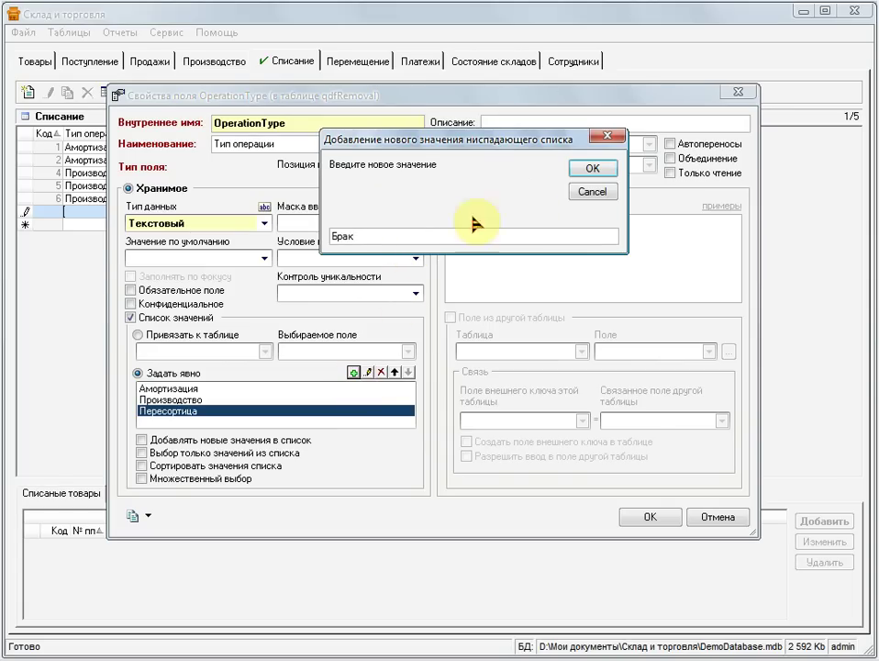
click(590, 168)
click(640, 516)
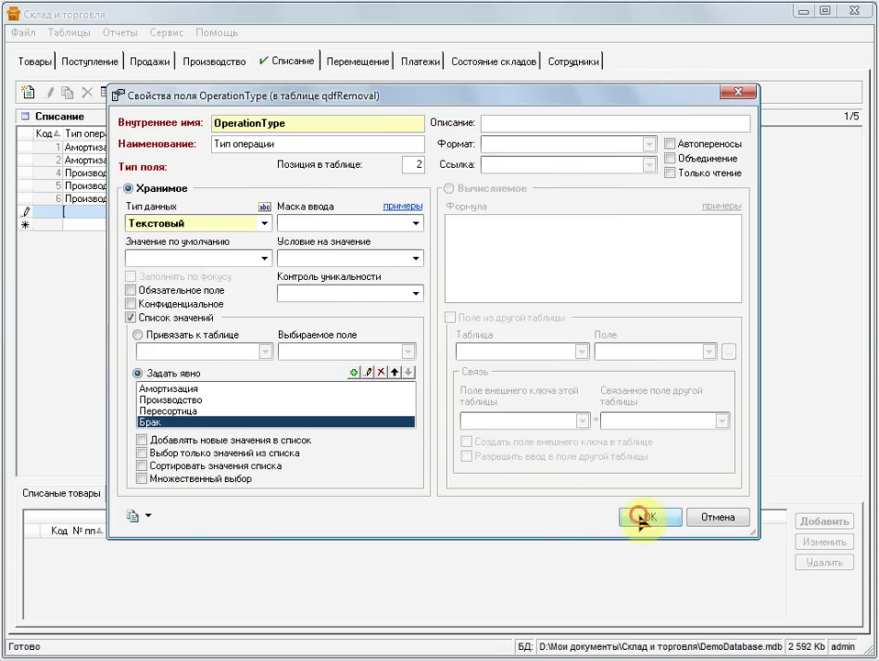
Set the new write-off record's Тип операции to Брак
click(129, 215)
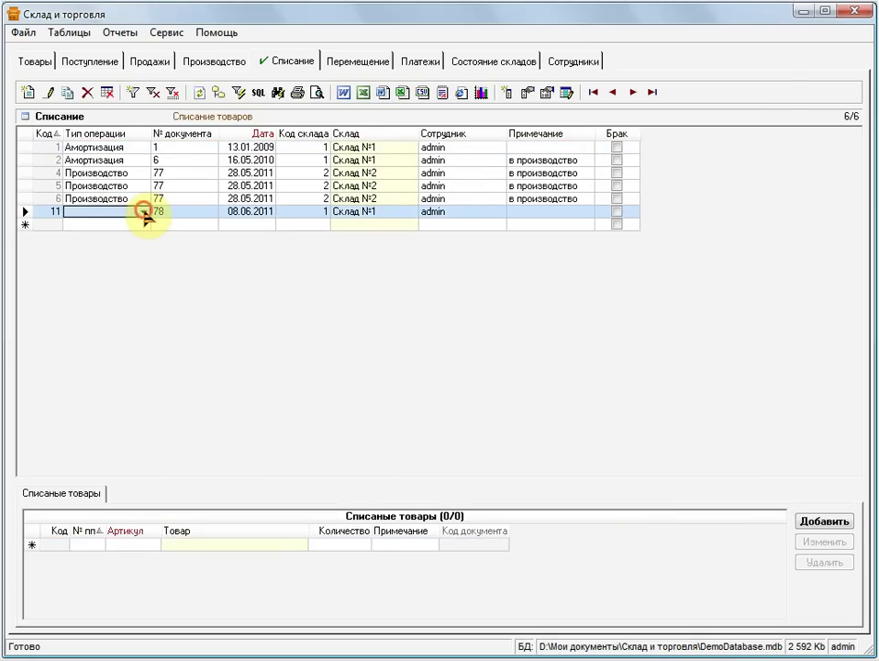
click(112, 216)
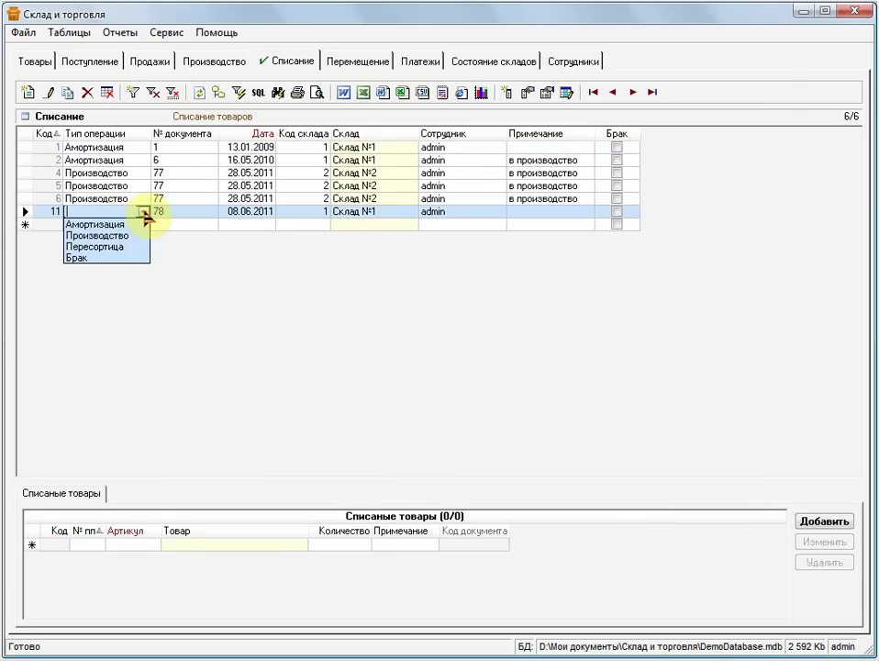
click(97, 259)
Set the new write-off's Код склада to 2 (Склад №2) and save the record, keeping it selected
click(312, 212)
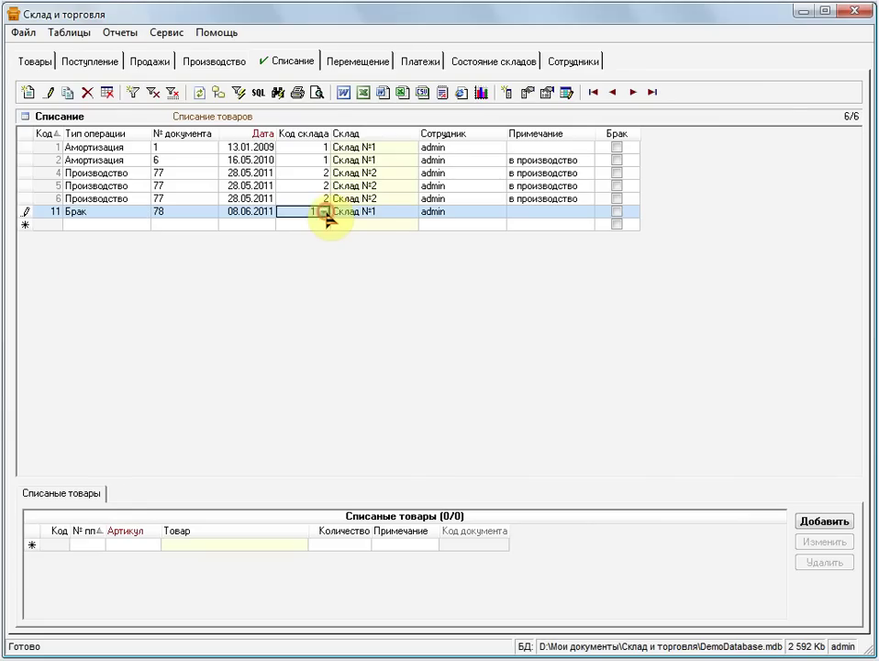
click(323, 212)
click(322, 251)
key(shift+Tab)
key(shift+Tab)
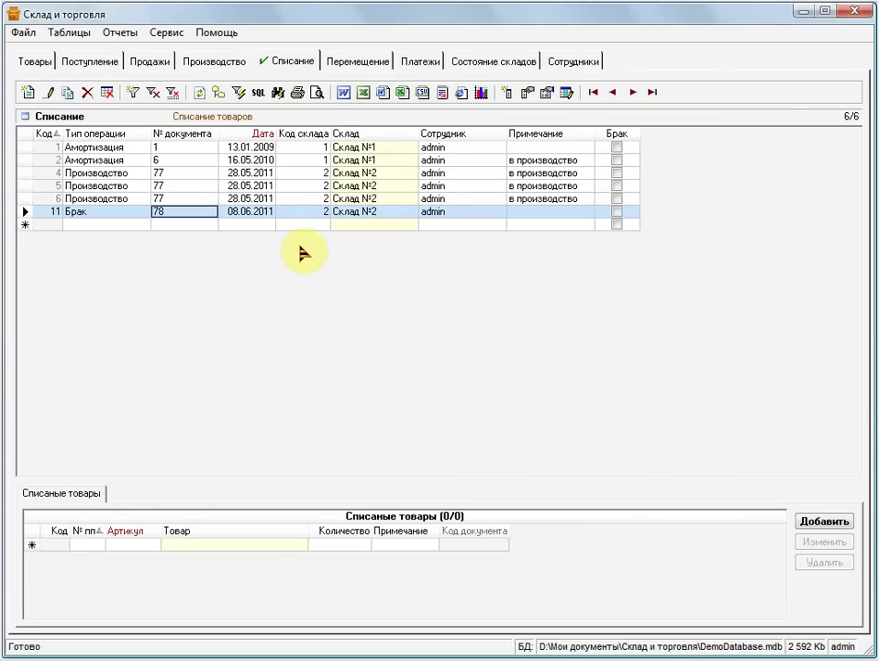
click(178, 226)
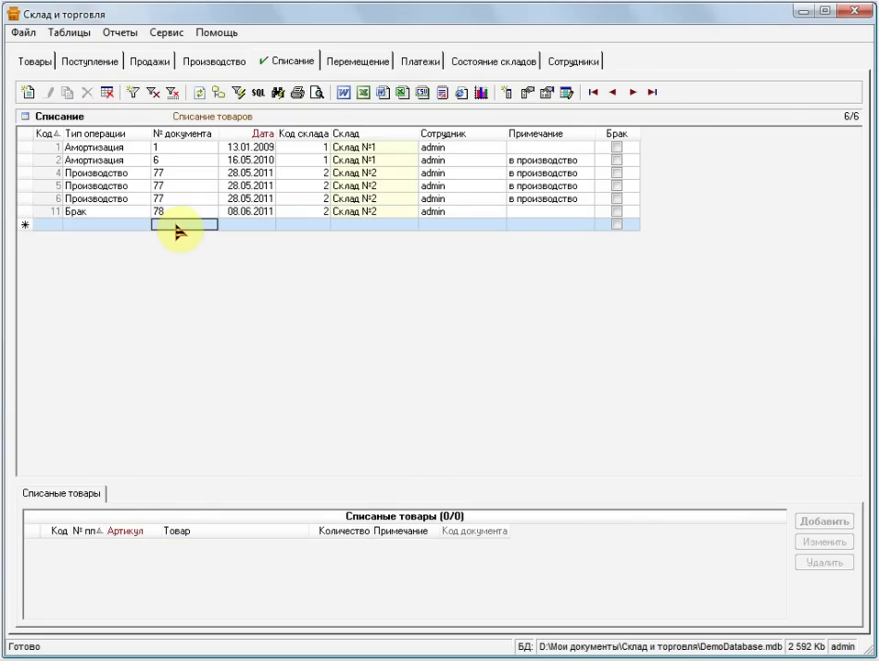
click(195, 215)
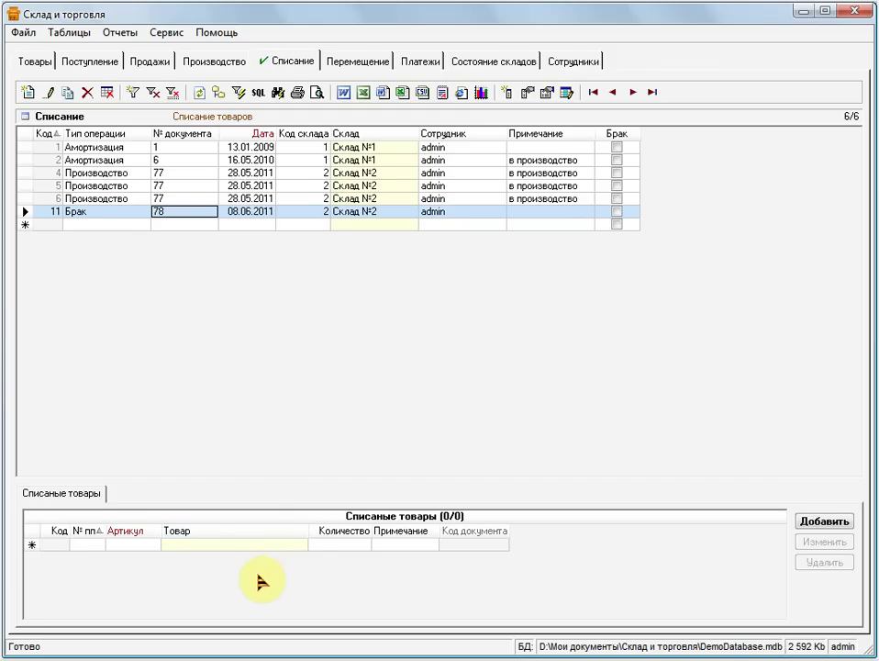
Add Мышь Logitech to the write-off's Списаные товары with Количество 2
click(305, 545)
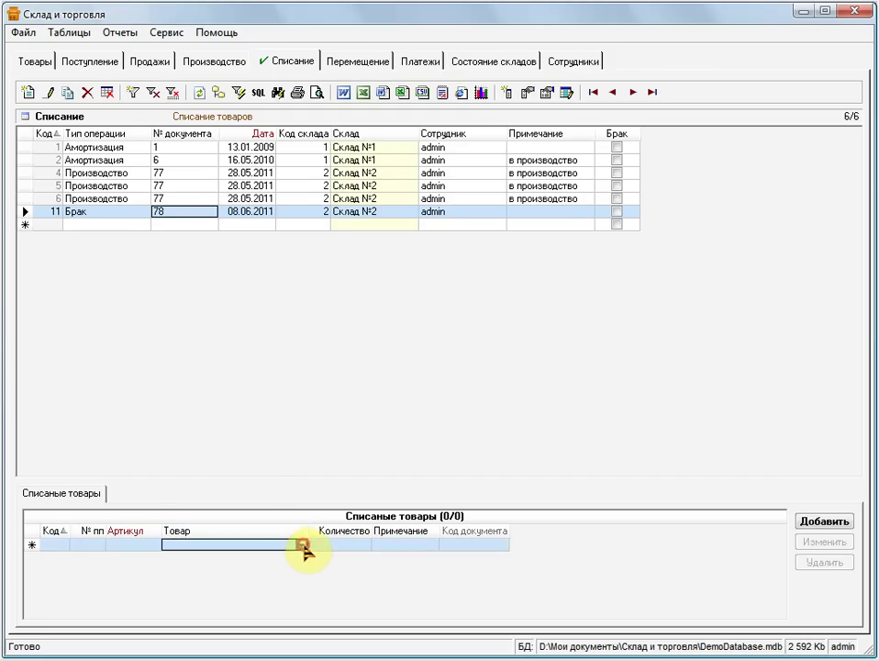
click(306, 545)
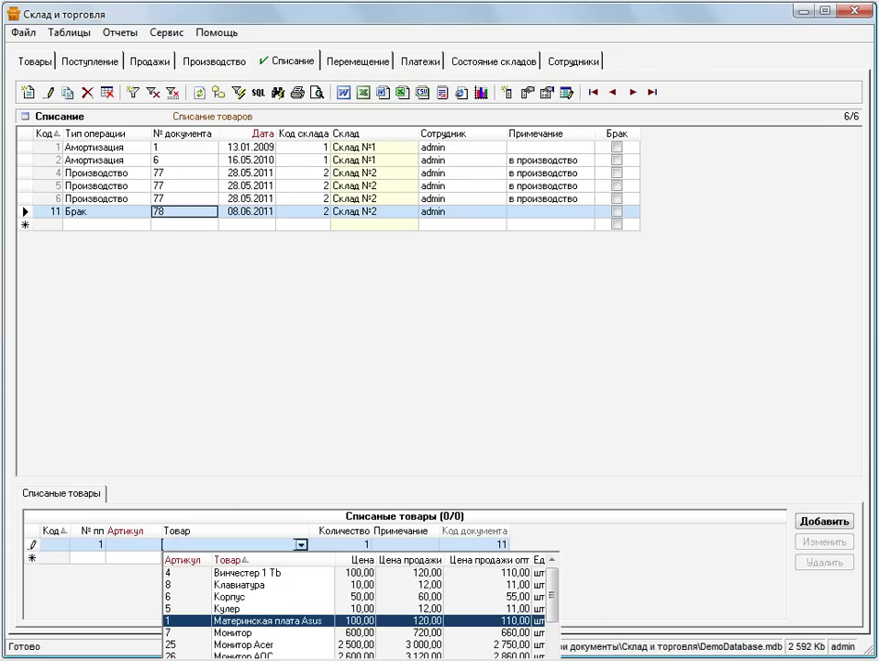
scroll(367, 597, down, 4)
click(370, 613)
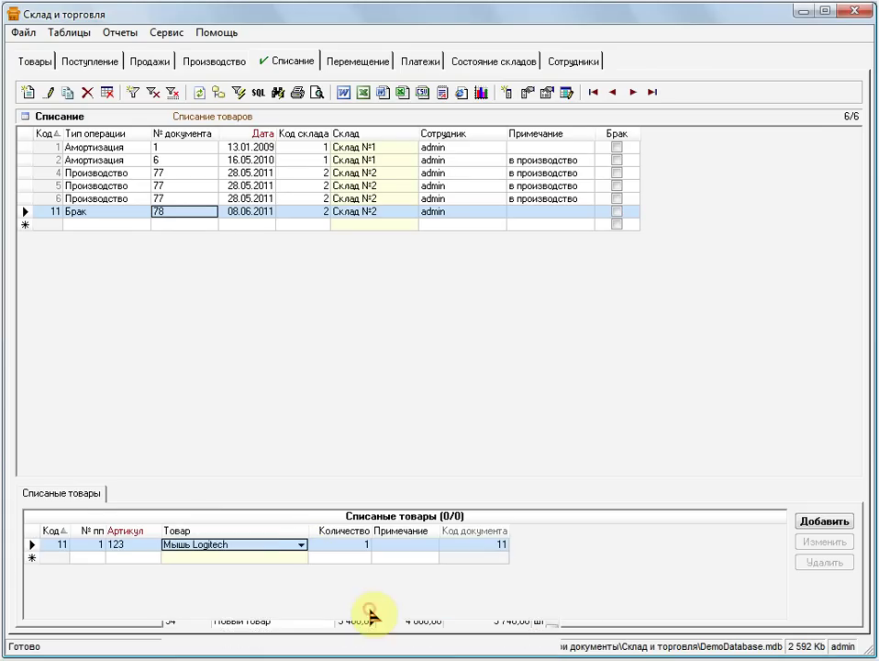
click(355, 545)
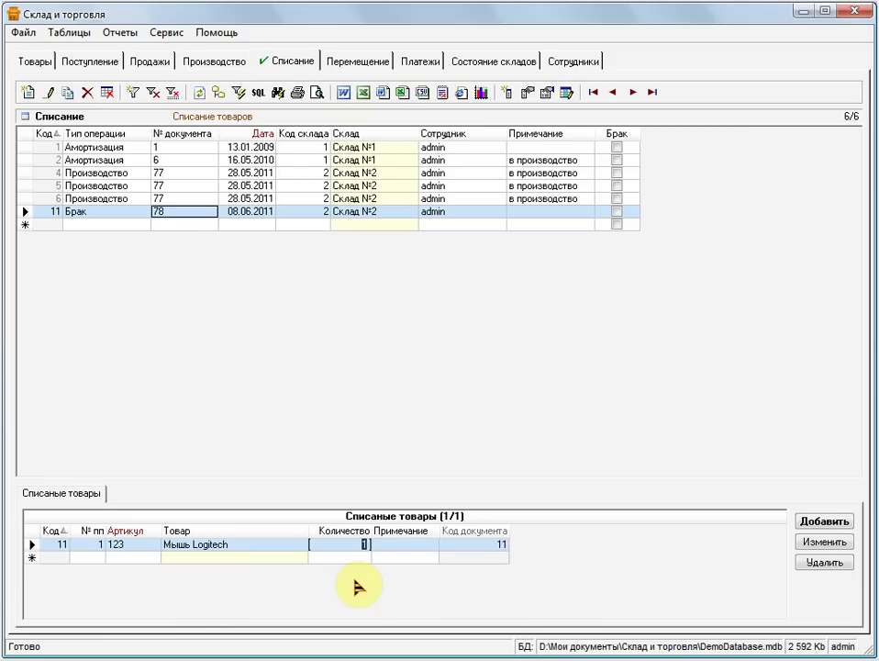
text(2)
click(404, 553)
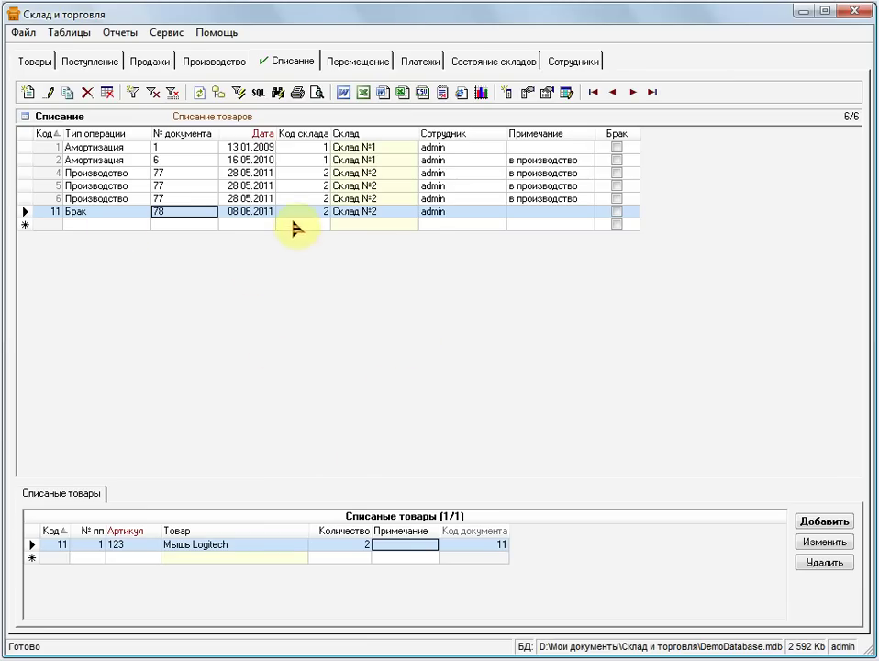
Check the Мышь Logitech balance in Состояние складов against its quantities in Поступление, Продажи and Списание
click(495, 62)
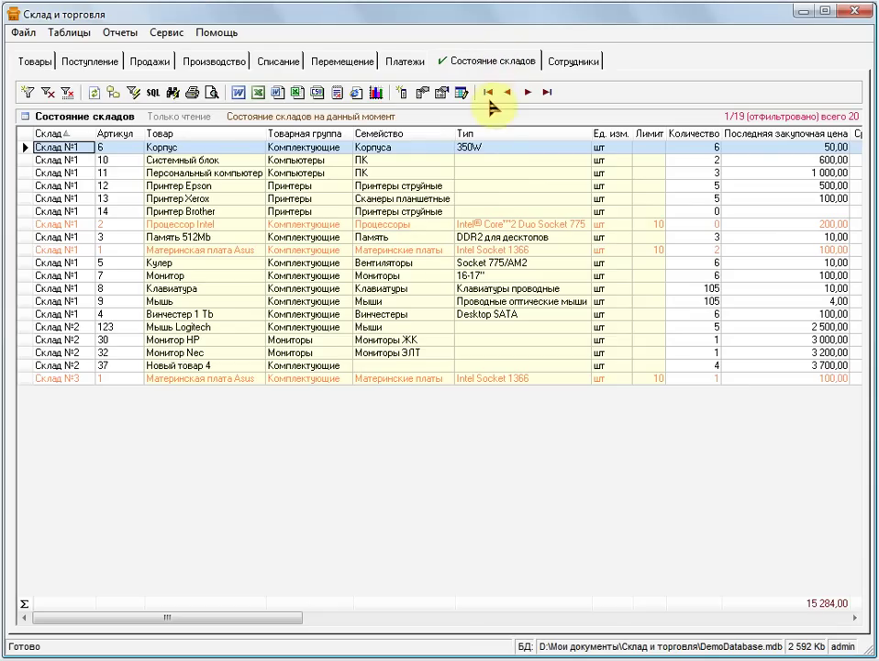
click(450, 327)
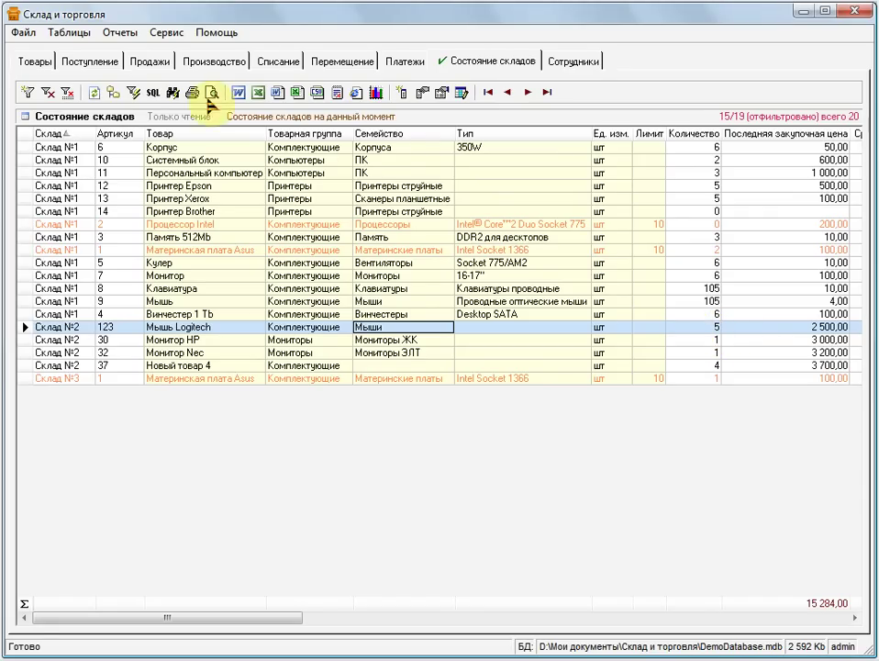
click(90, 61)
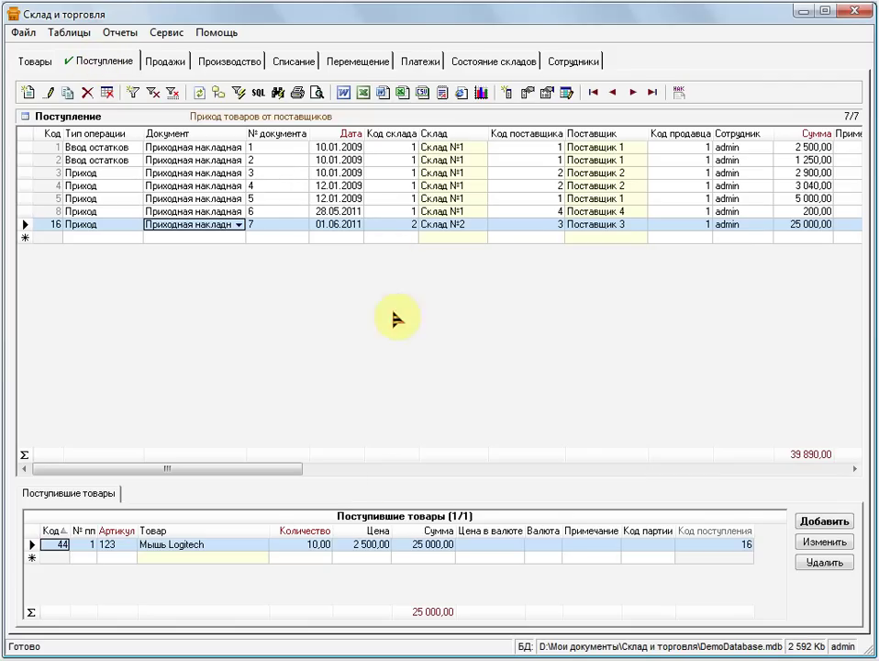
click(163, 60)
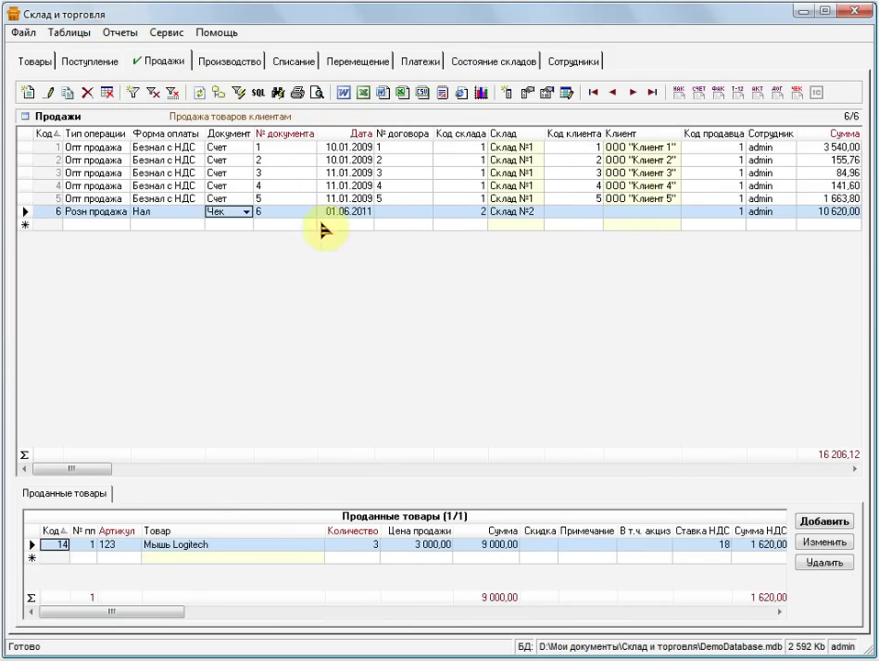
click(290, 62)
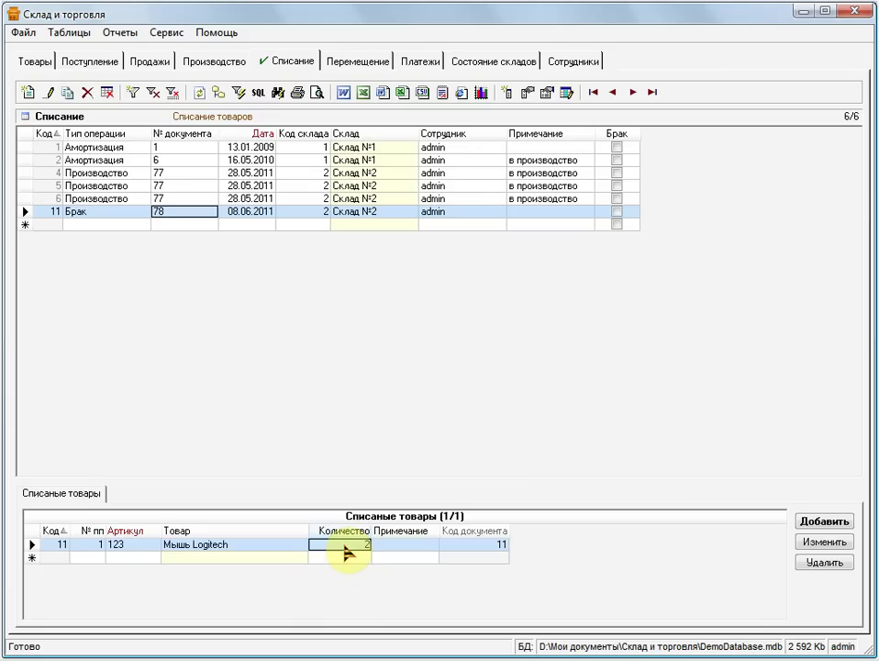
click(478, 62)
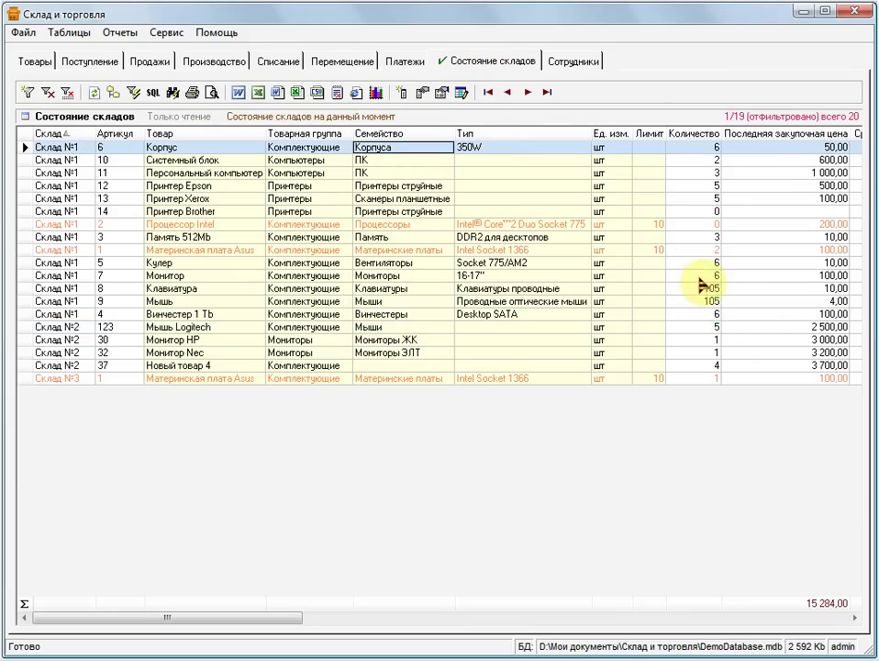
click(649, 327)
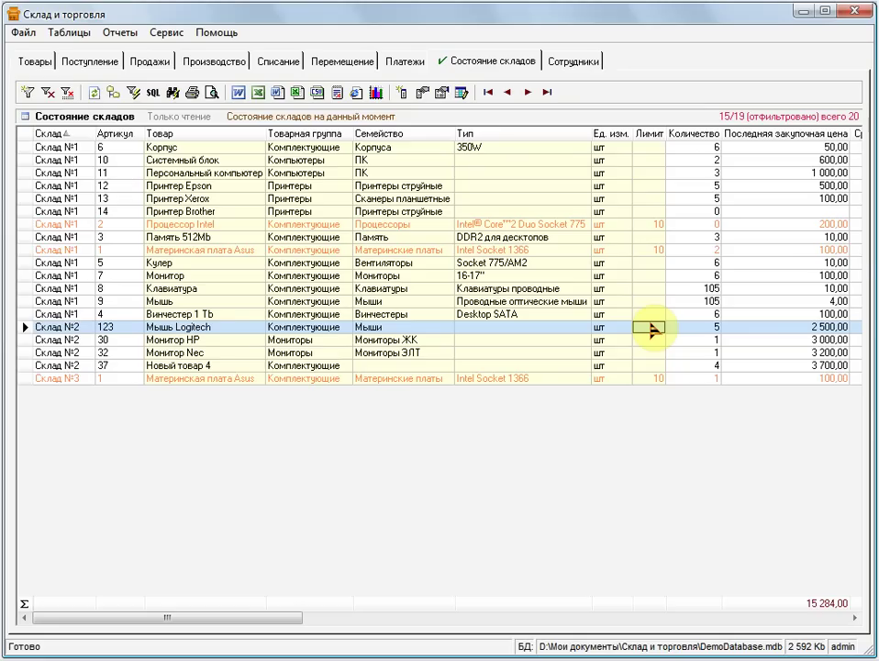
Set the Лимит of Мышь Logitech to 6 in the Товары table and save the record
click(41, 62)
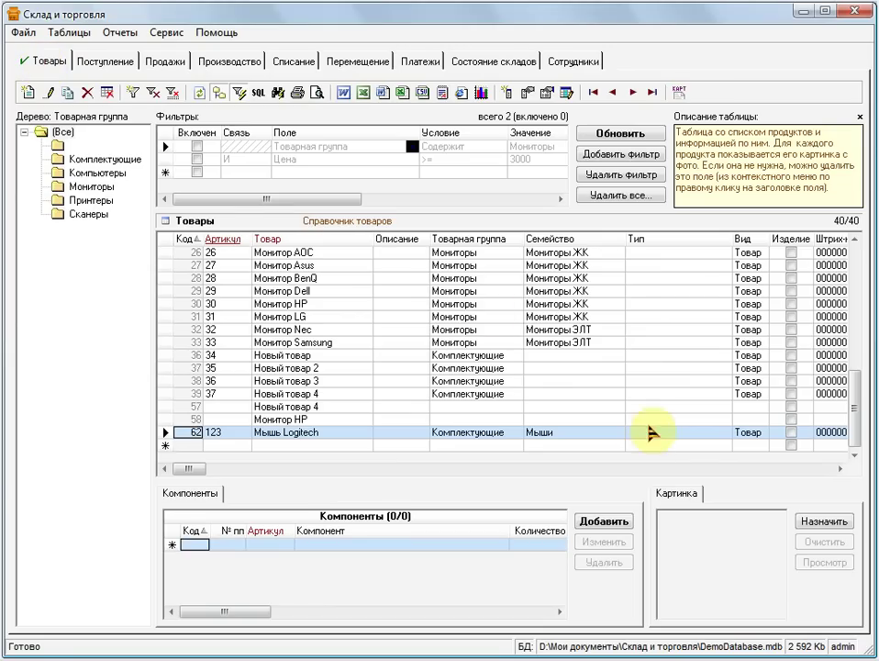
click(614, 470)
click(615, 470)
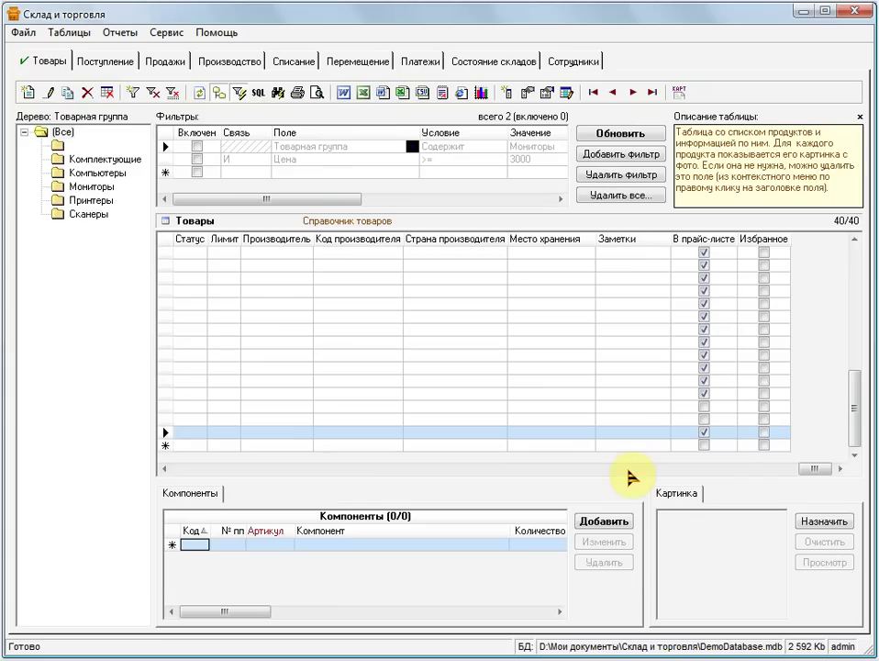
click(229, 433)
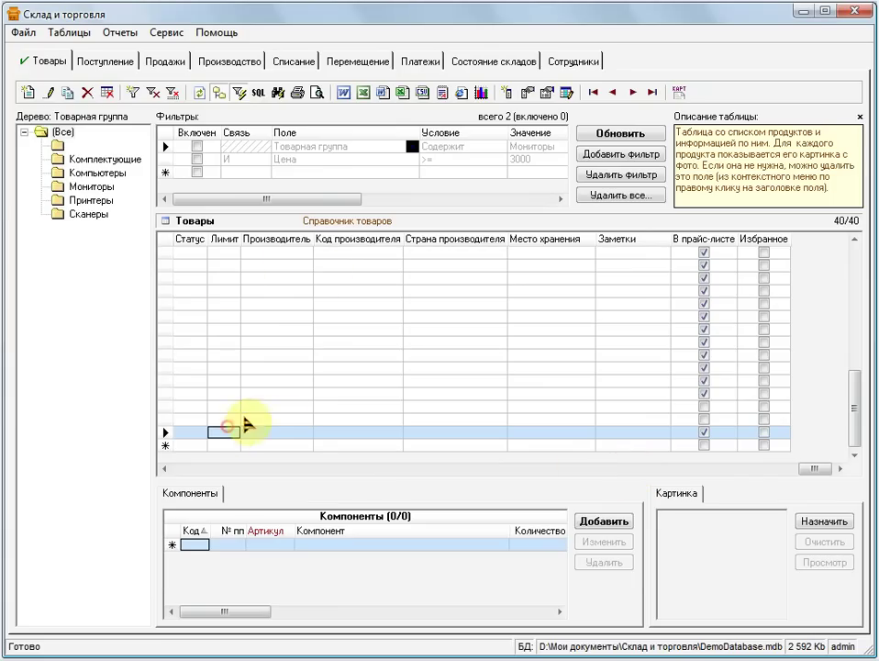
click(496, 64)
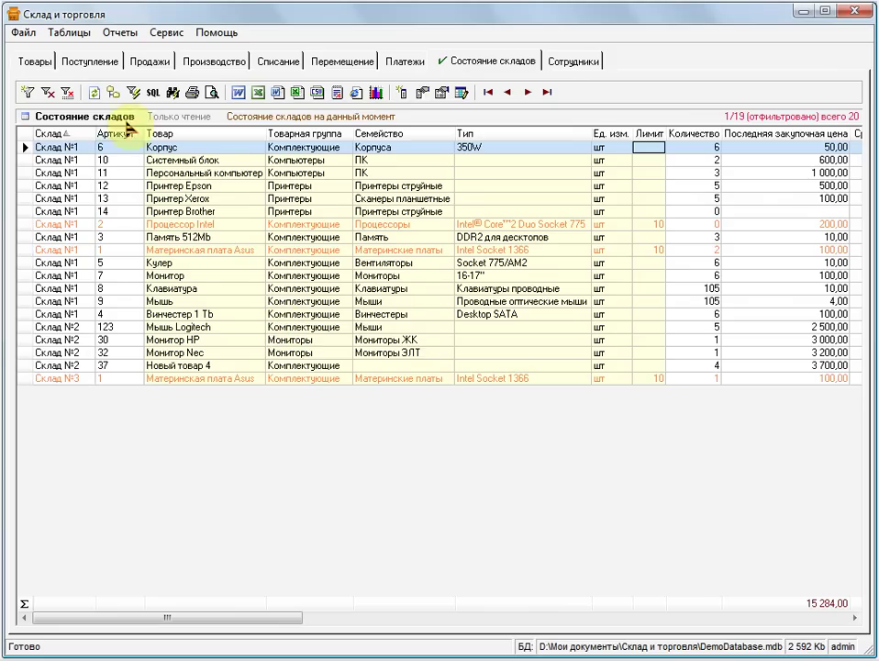
click(35, 62)
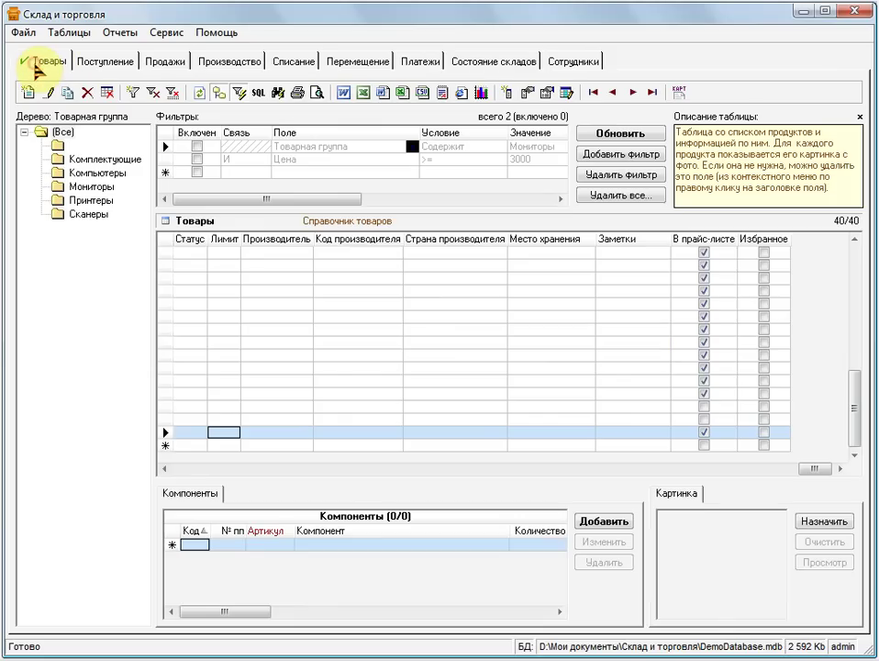
click(225, 433)
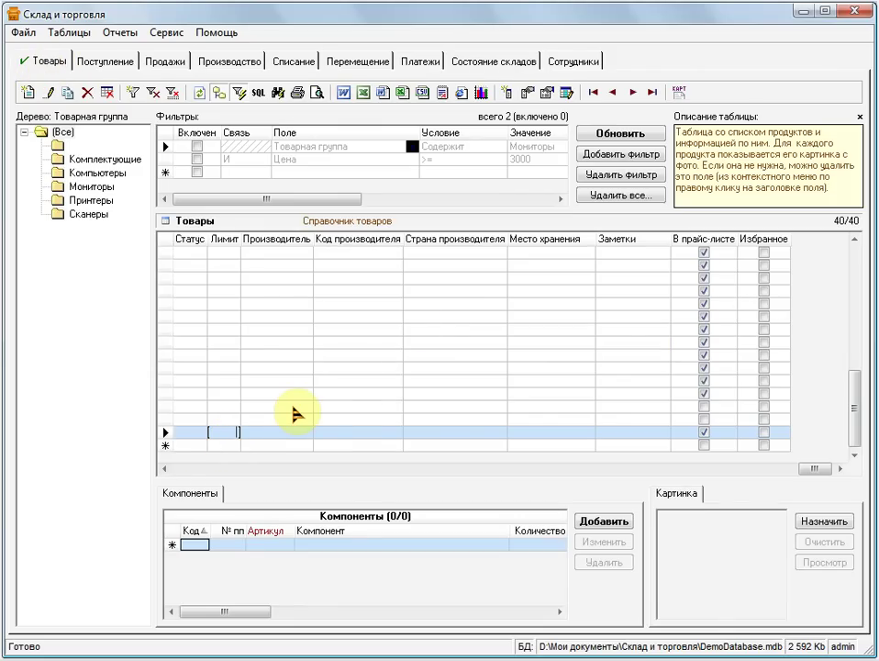
text(6)
click(286, 426)
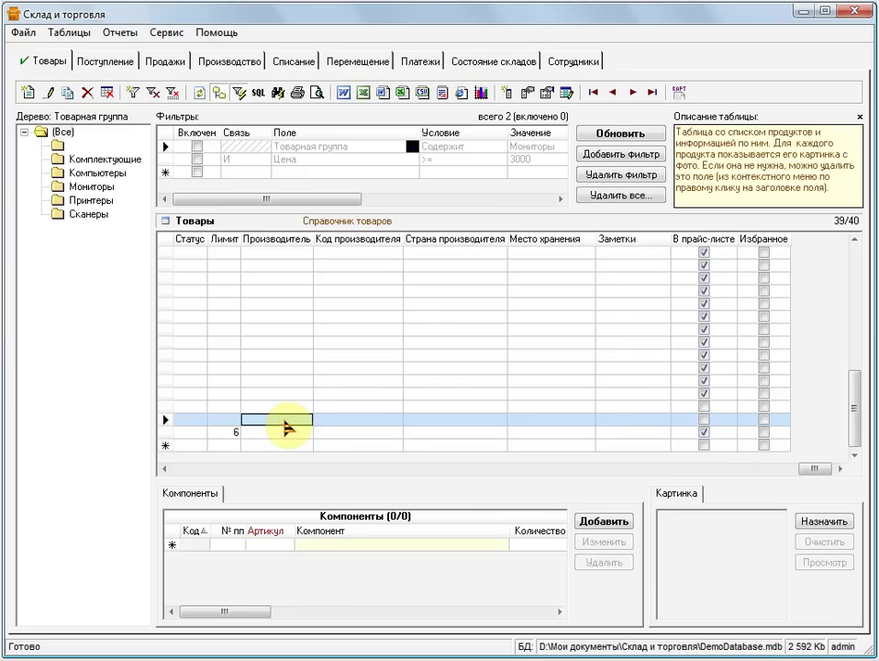
Check the Мышь Logitech row in Состояние складов, comparing its Количество with its Лимит and its highlighting with neighbouring rows
click(229, 435)
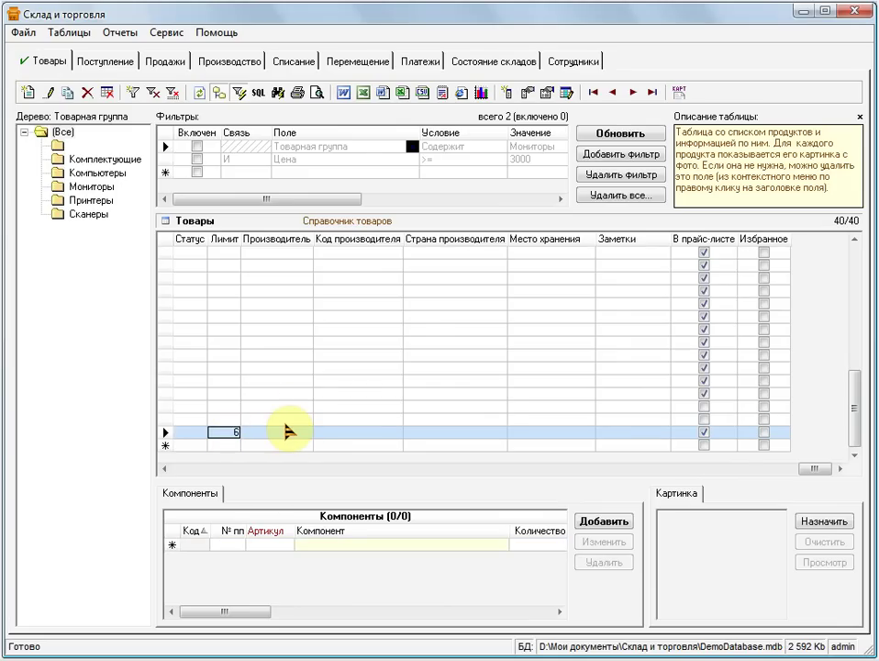
click(487, 65)
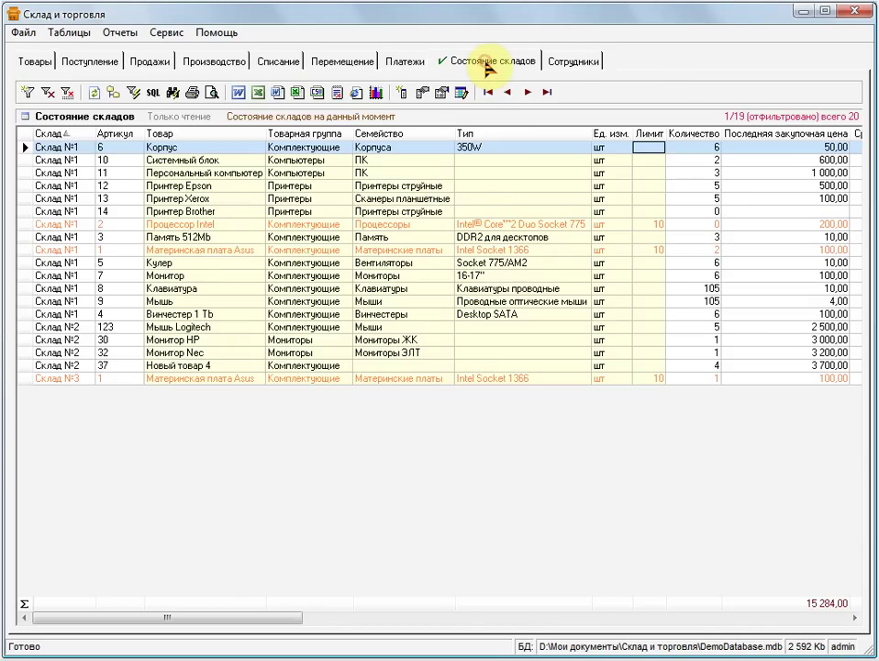
click(270, 330)
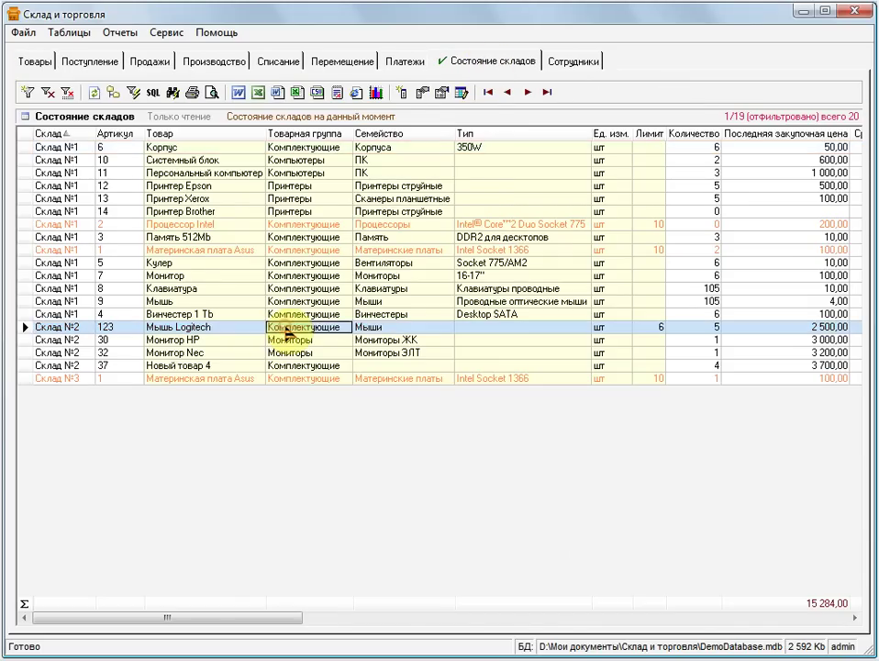
click(363, 302)
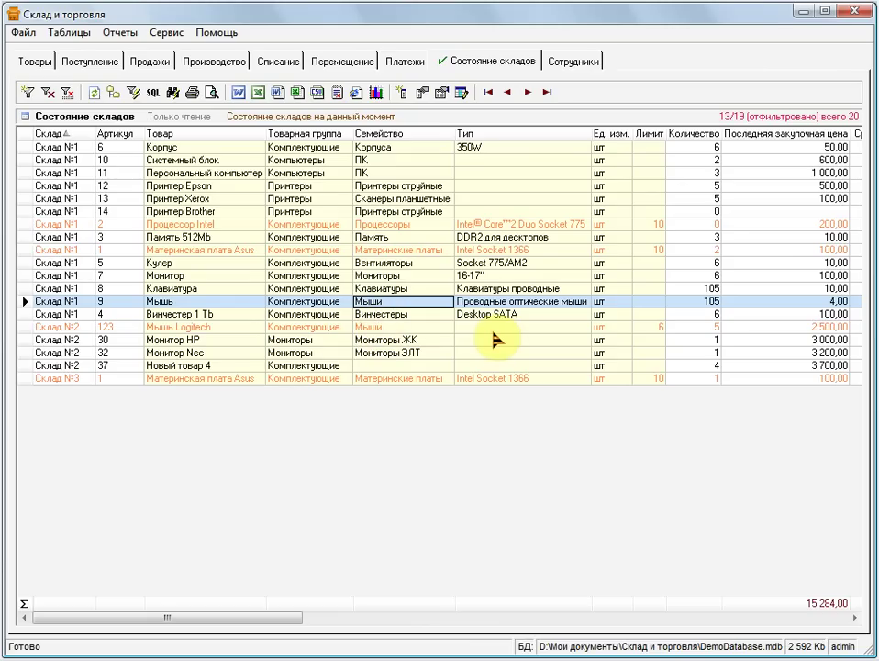
click(694, 326)
click(693, 314)
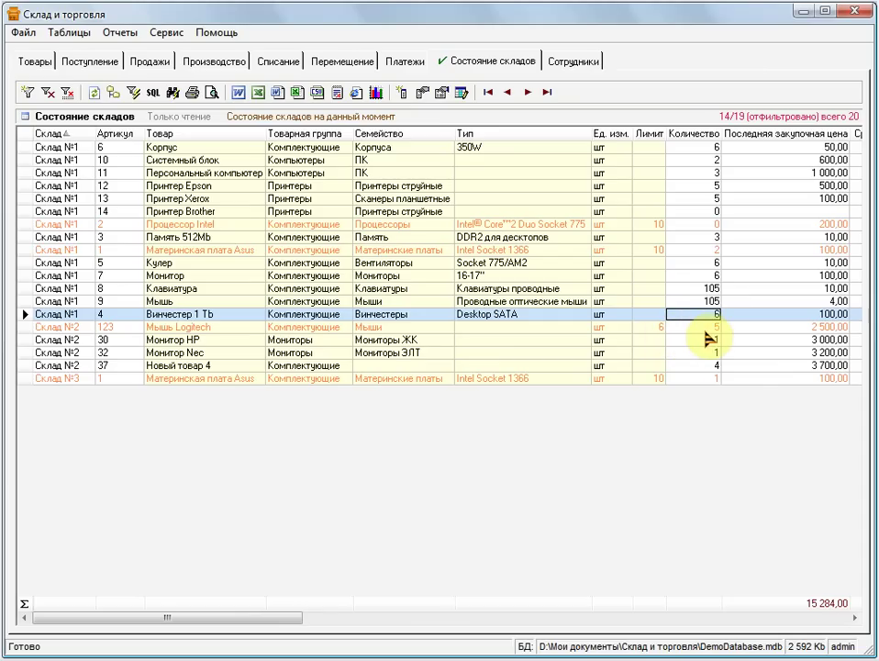
click(393, 329)
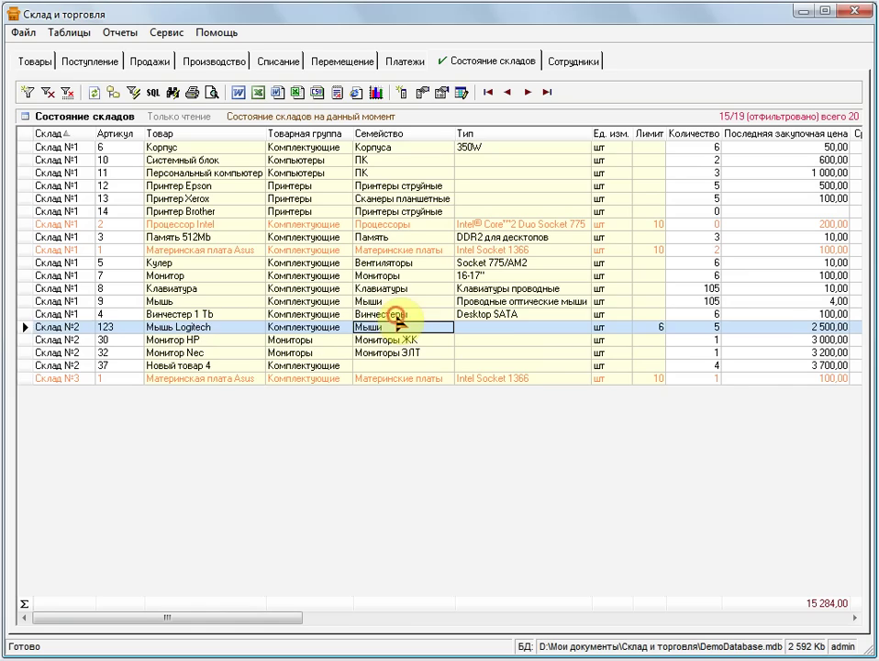